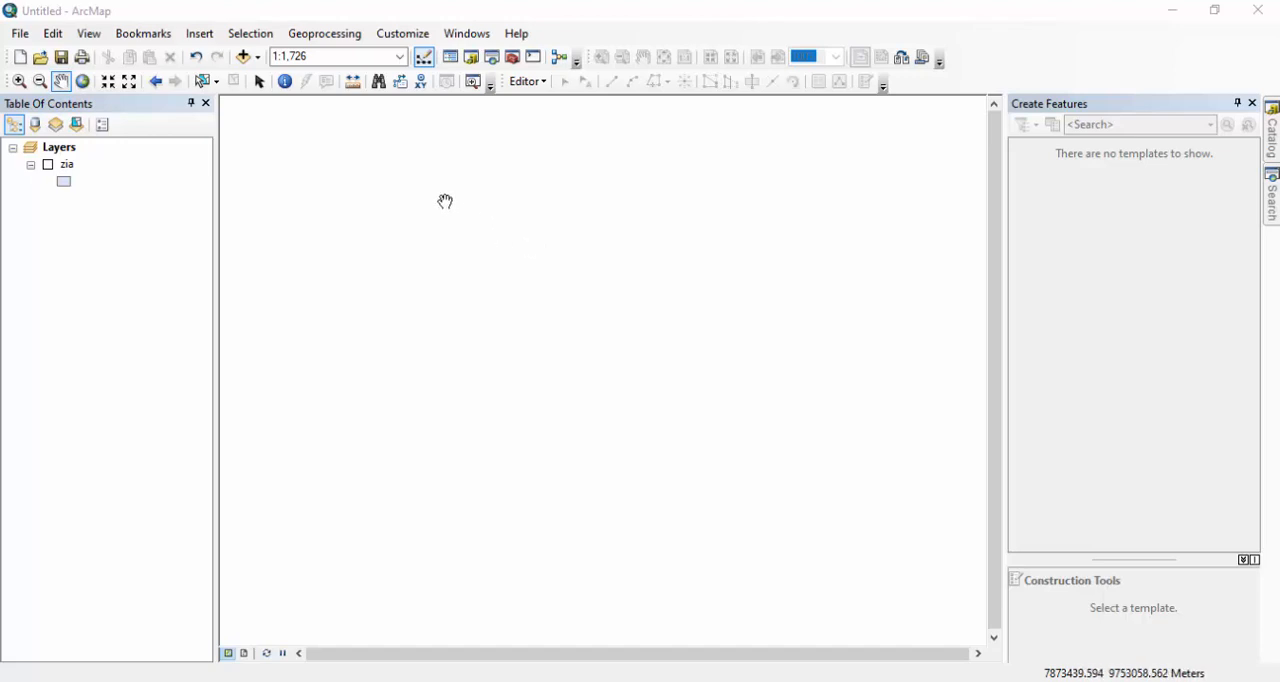
# Turn on the zia layer and add a Text field named Landuse to its attribute table.
pyautogui.click(47, 164)
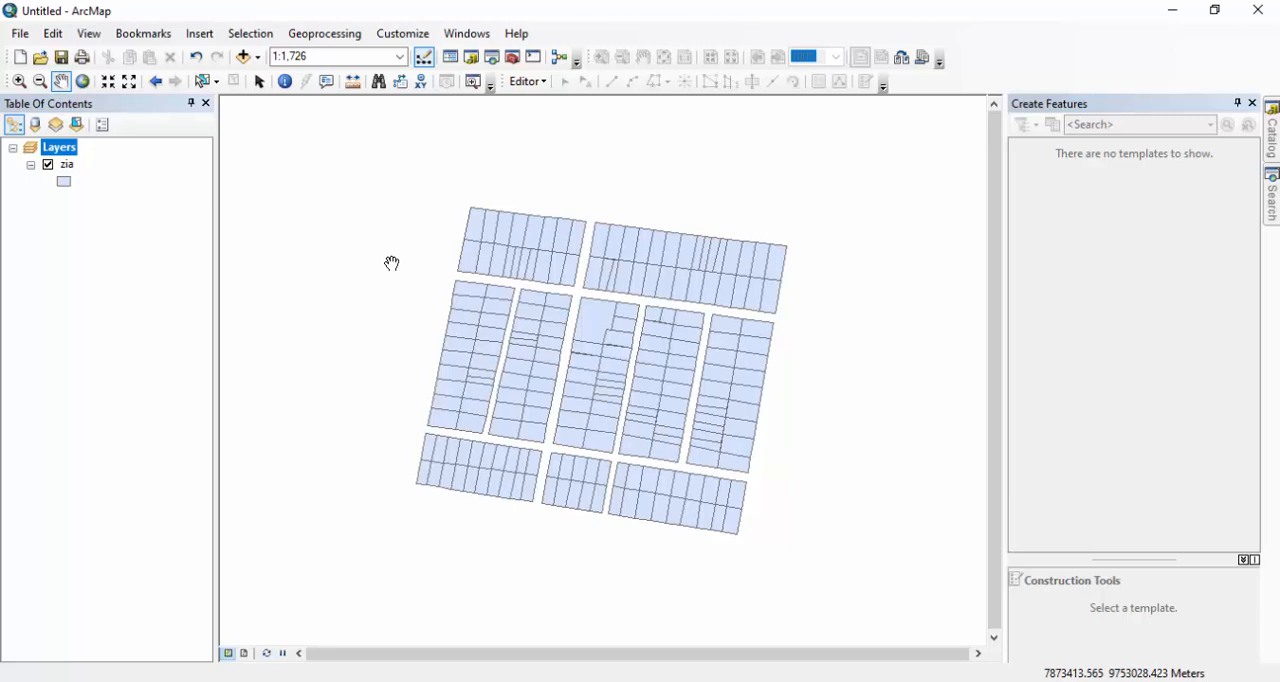
pyautogui.keyDown('ctrl'); pyautogui.doubleClick(69, 165); pyautogui.keyUp('ctrl')
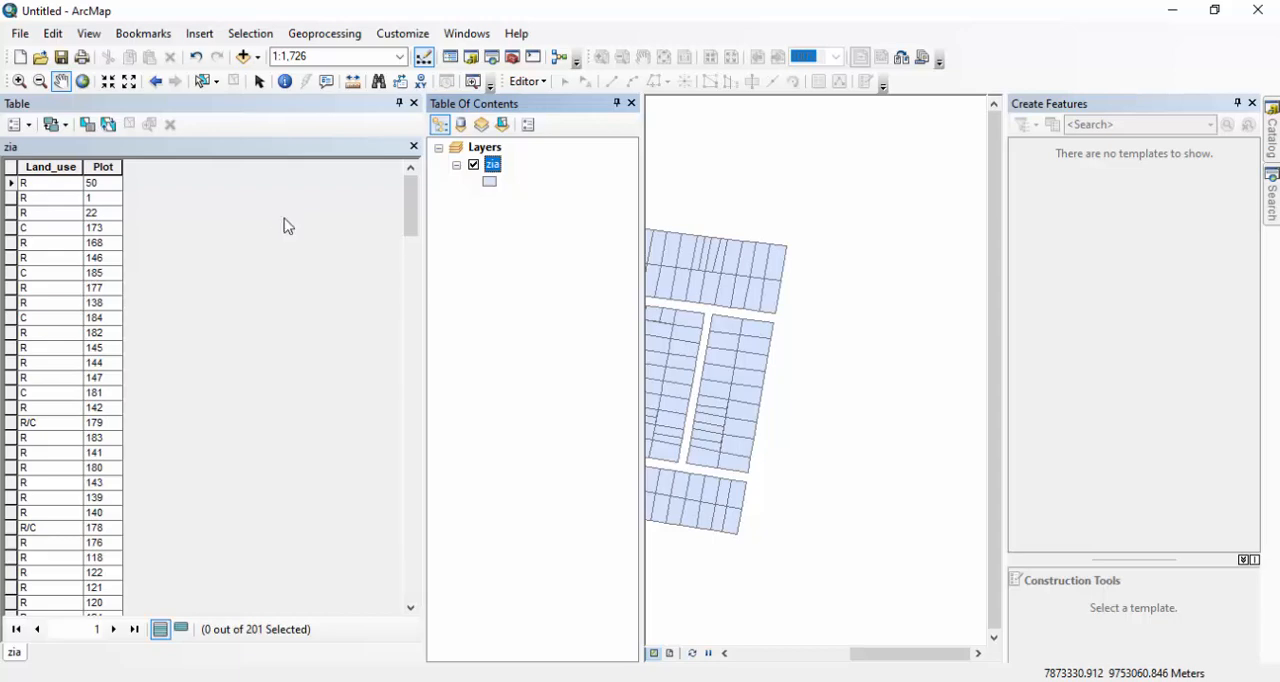
pyautogui.click(29, 125)
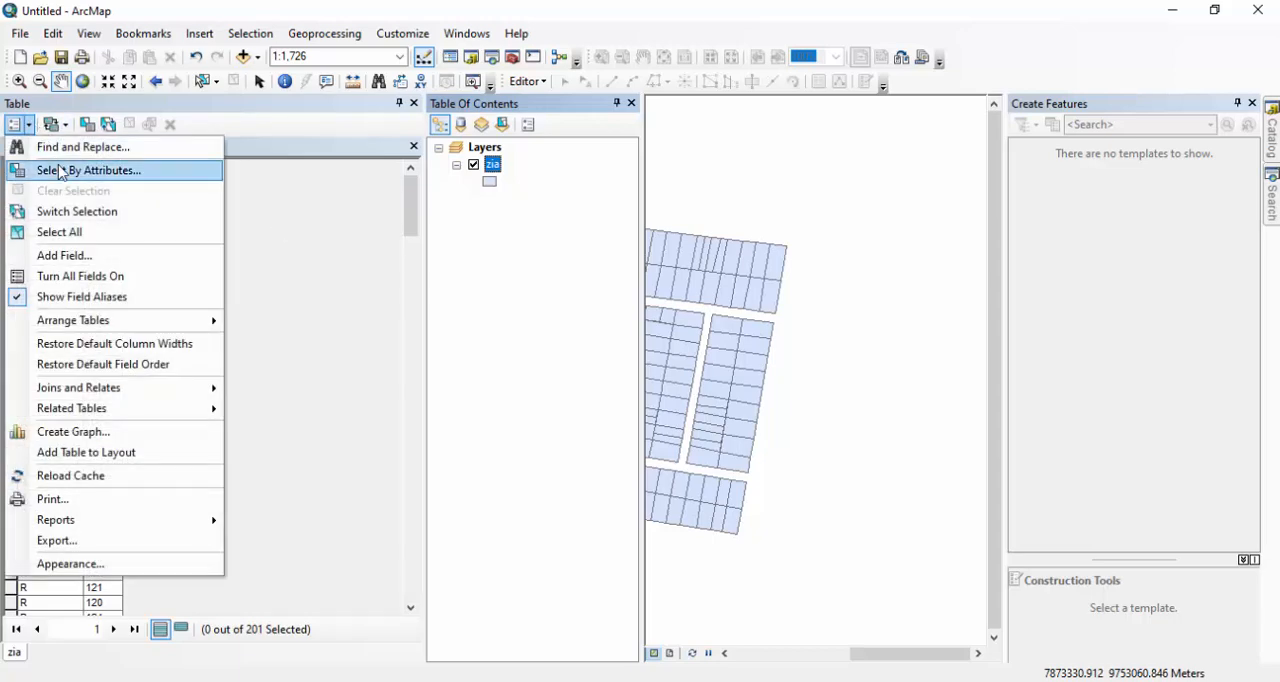
pyautogui.click(90, 258)
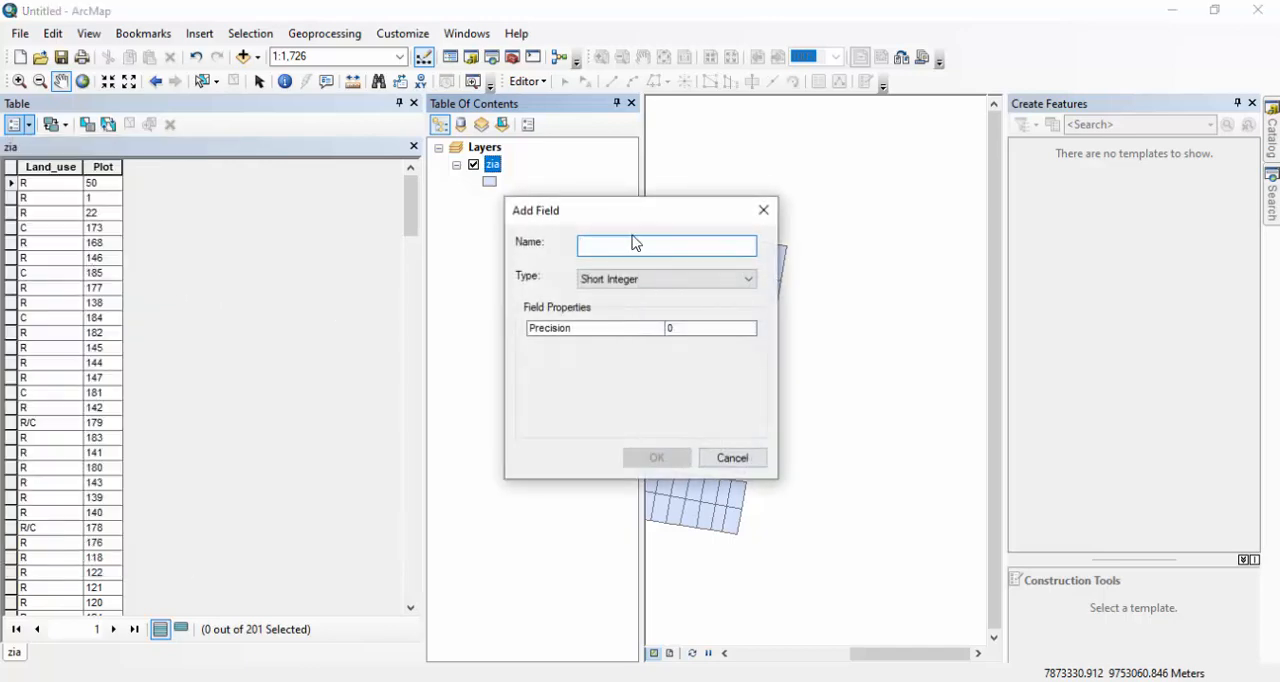
pyautogui.write('Landuse')
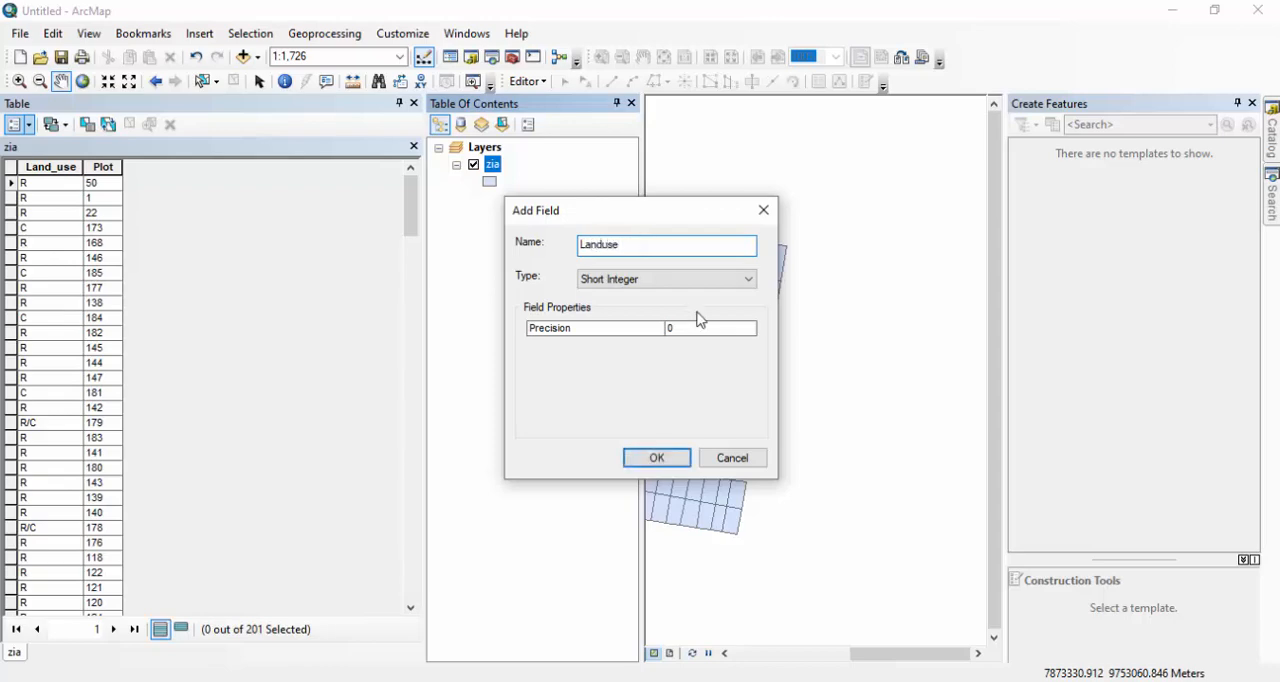
pyautogui.click(678, 282)
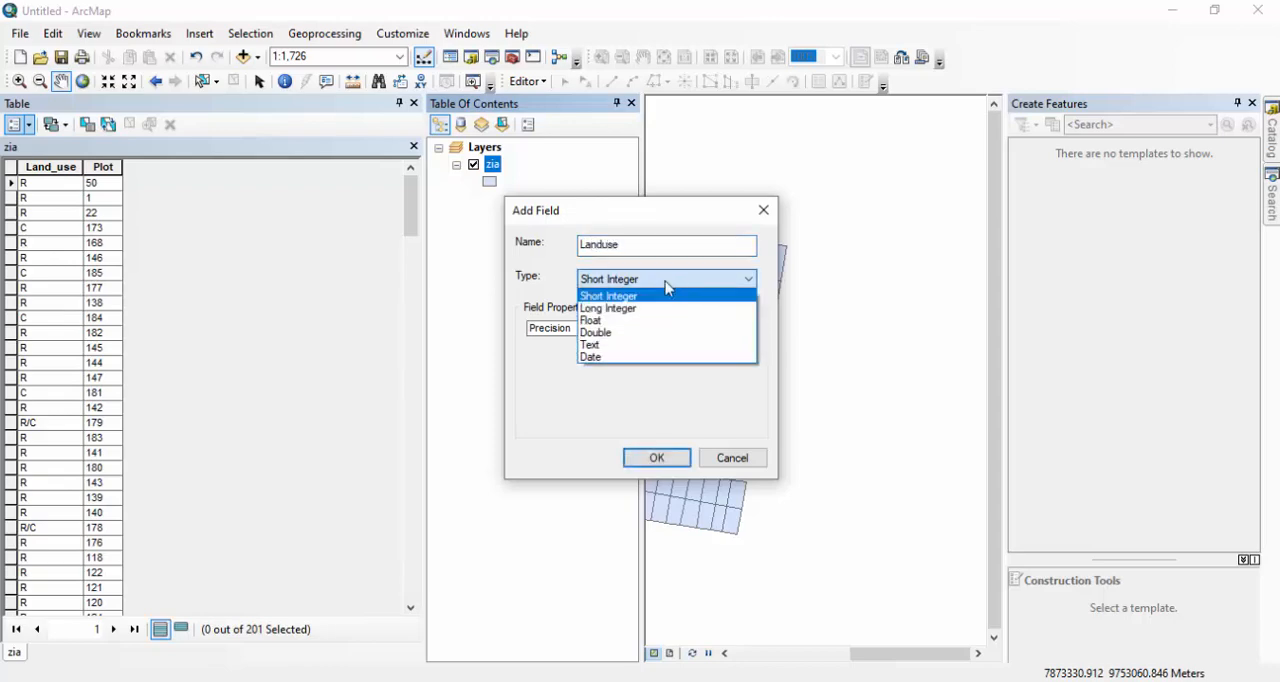
pyautogui.click(622, 346)
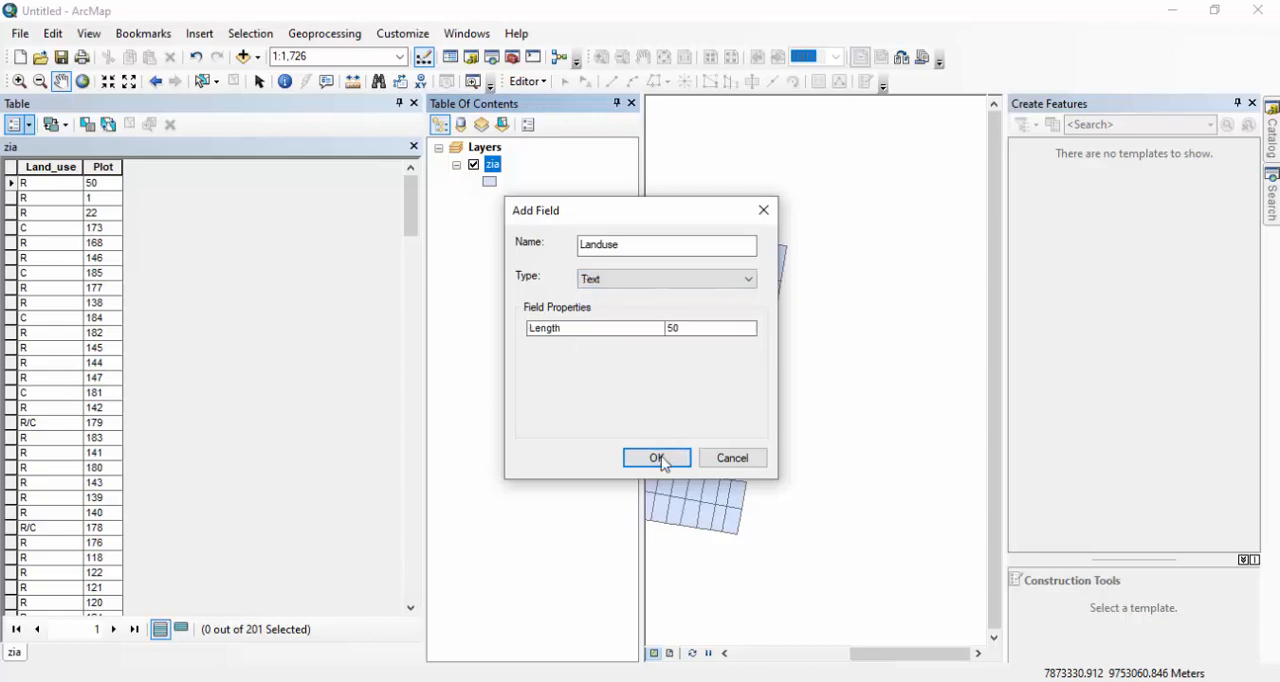
pyautogui.click(661, 459)
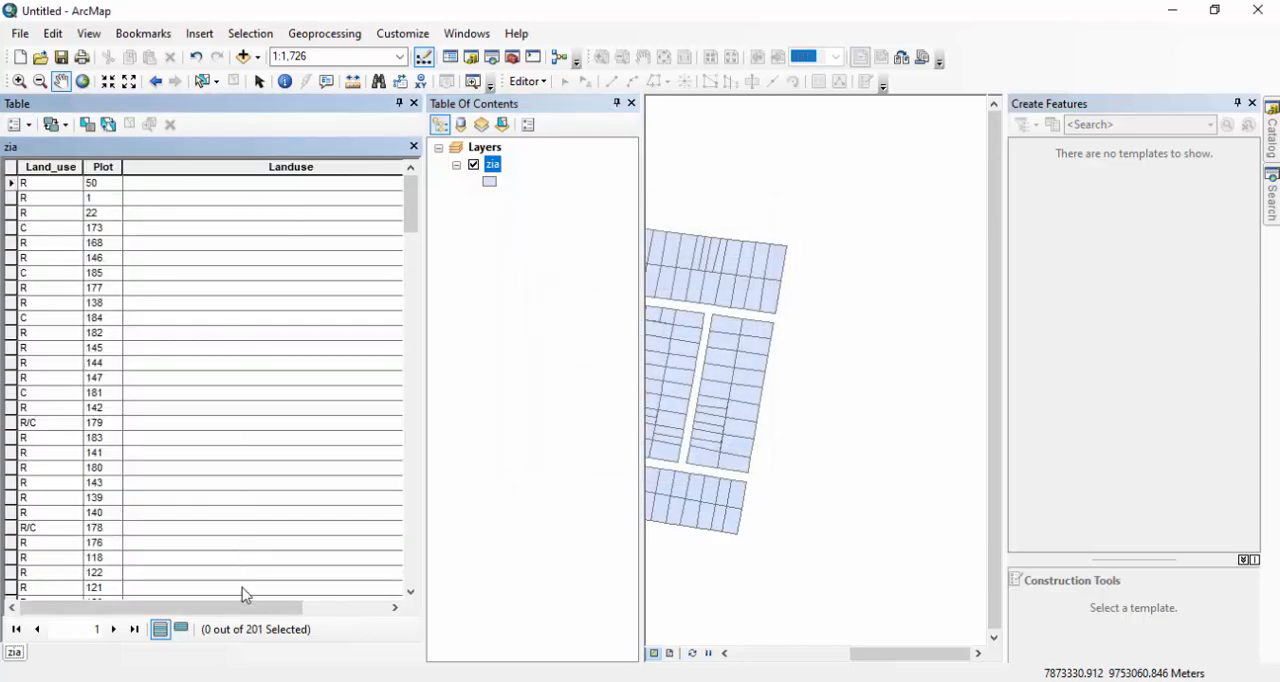
# Narrow the Landuse column and sort the table's records in ascending order by Land_use.
pyautogui.moveTo(246, 607); pyautogui.dragTo(332, 607)
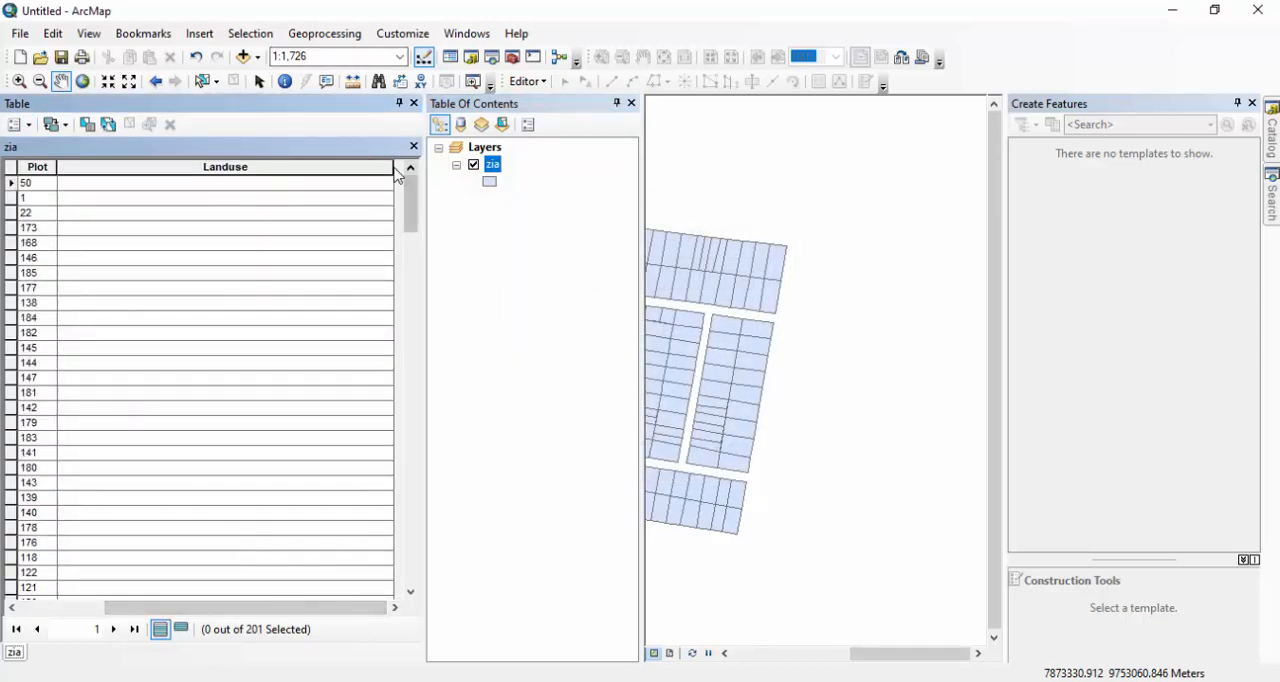
pyautogui.moveTo(393, 167); pyautogui.dragTo(212, 157)
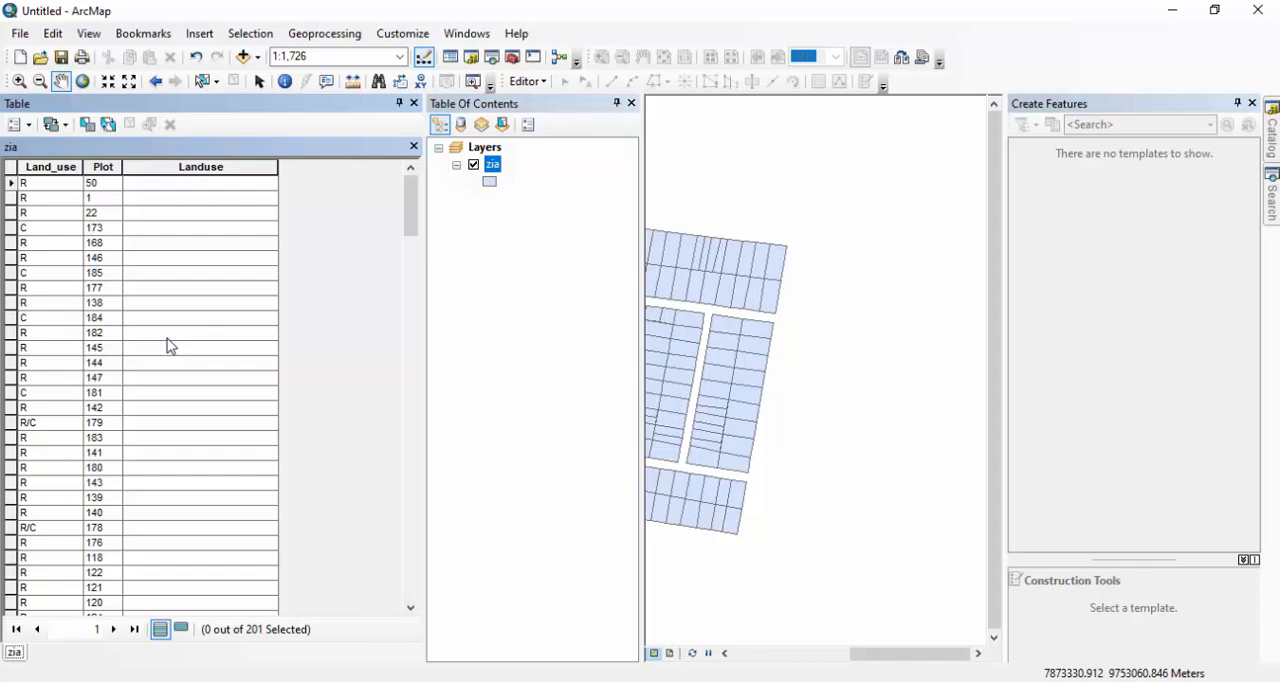
pyautogui.doubleClick(36, 167)
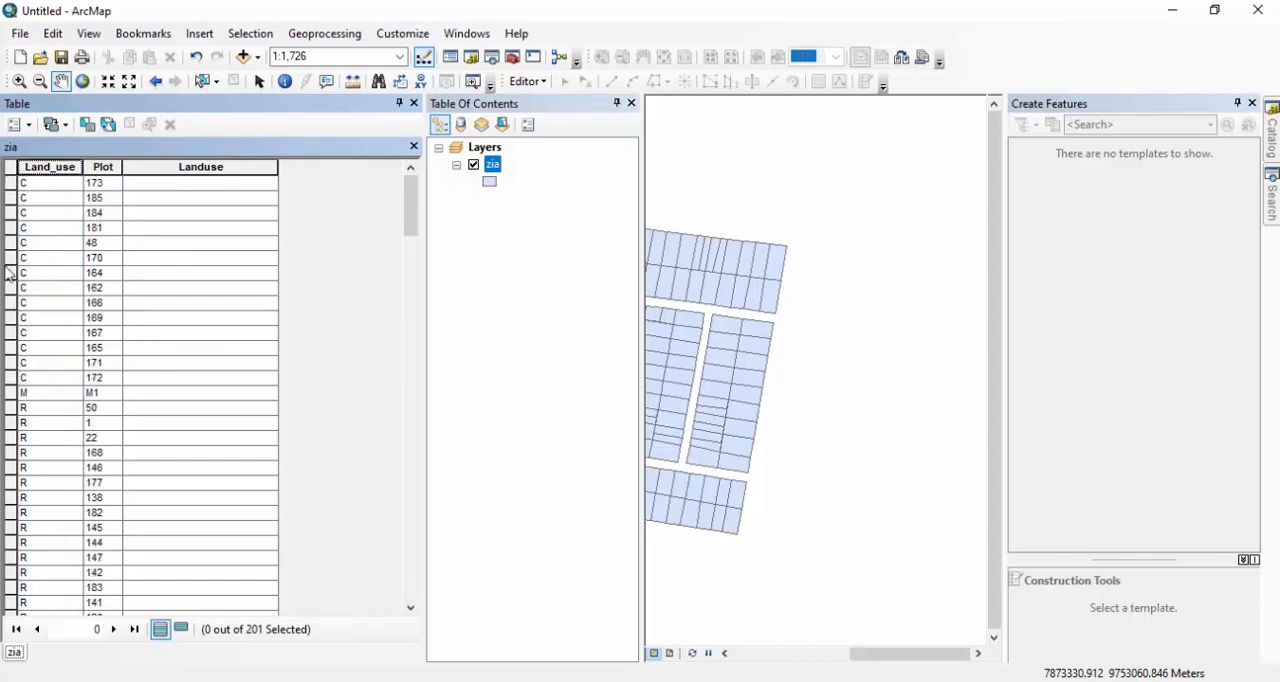
# Select all records with Land_use C and calculate their Landuse as "Commercial", disabling future warnings about calculating outside an edit session.
pyautogui.click(9, 184)
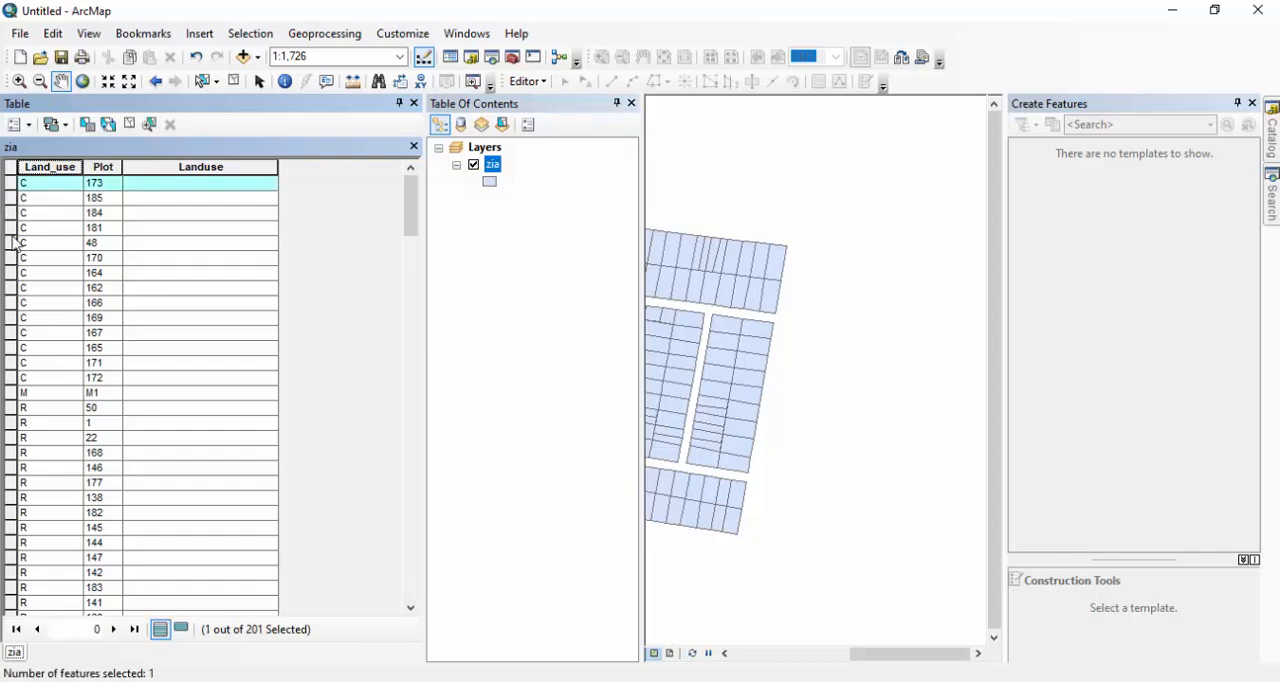
pyautogui.keyDown('shift'); pyautogui.click(8, 378); pyautogui.keyUp('shift')
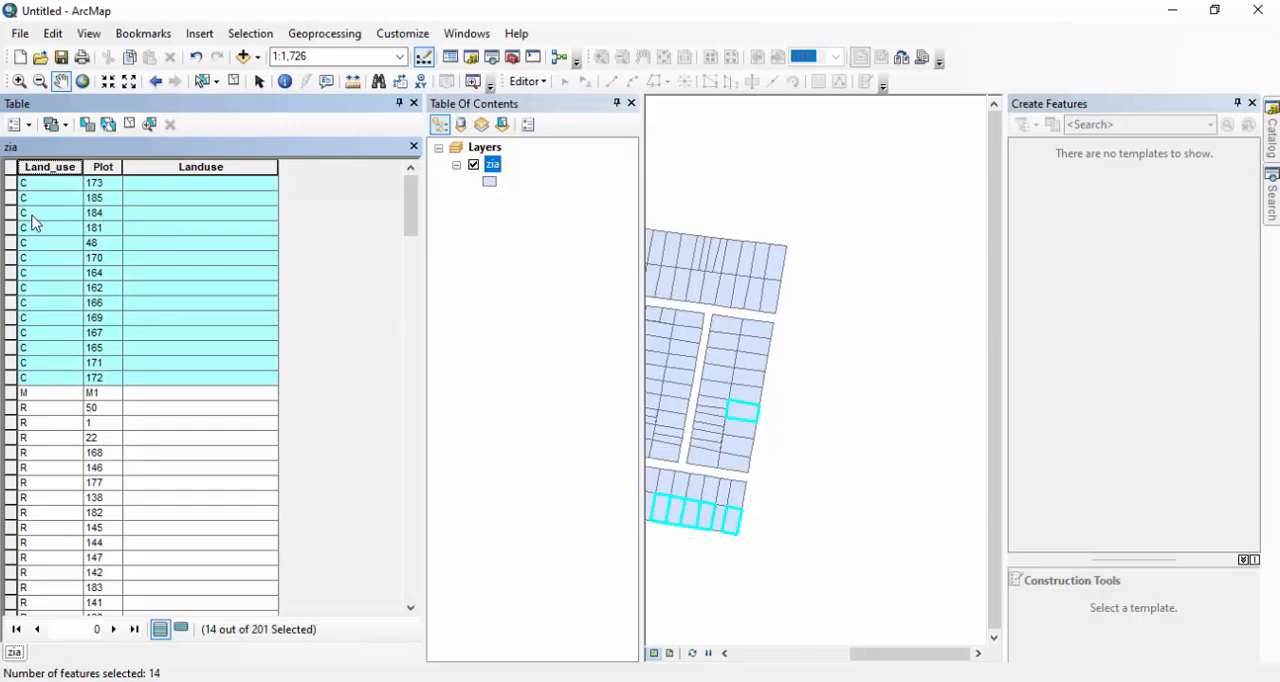
pyautogui.rightClick(160, 166)
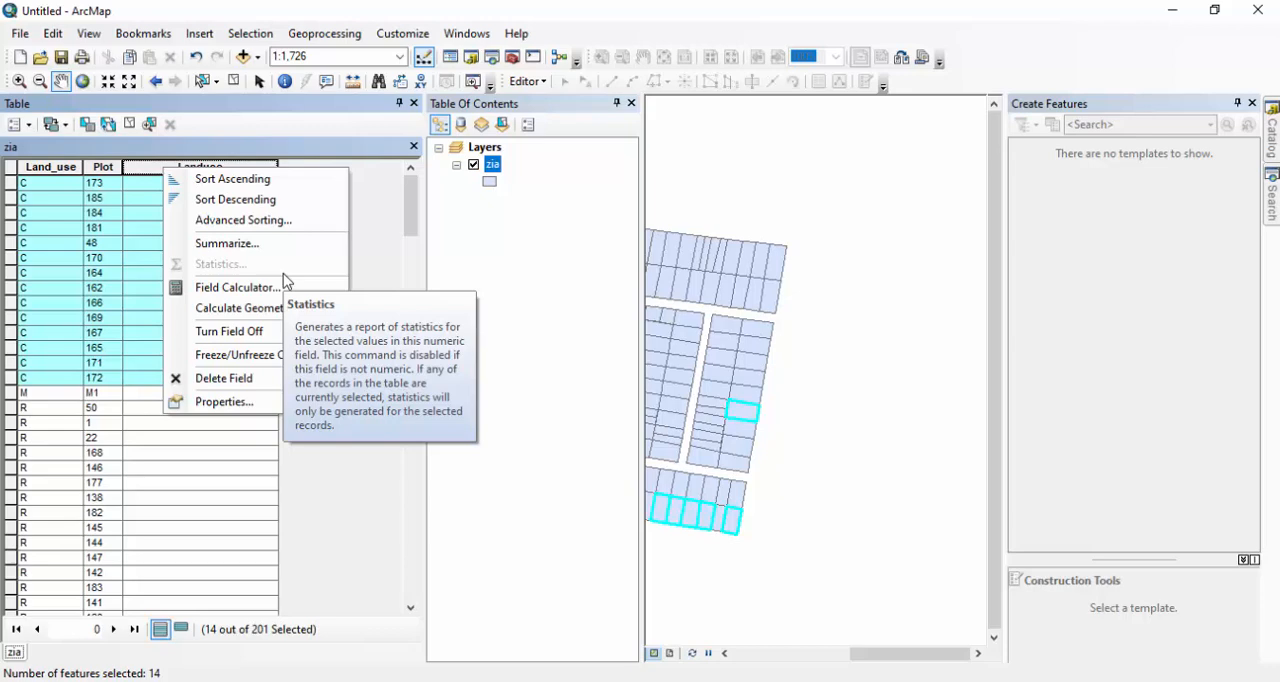
pyautogui.click(283, 288)
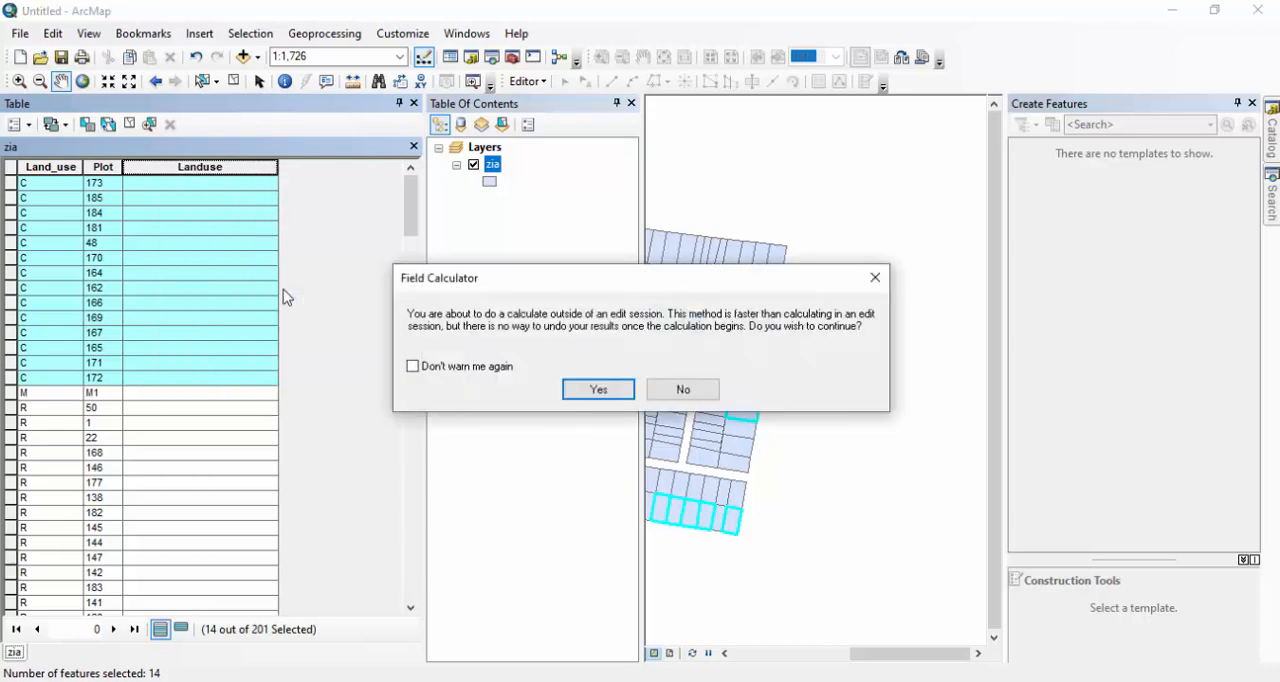
pyautogui.click(412, 366)
pyautogui.click(592, 389)
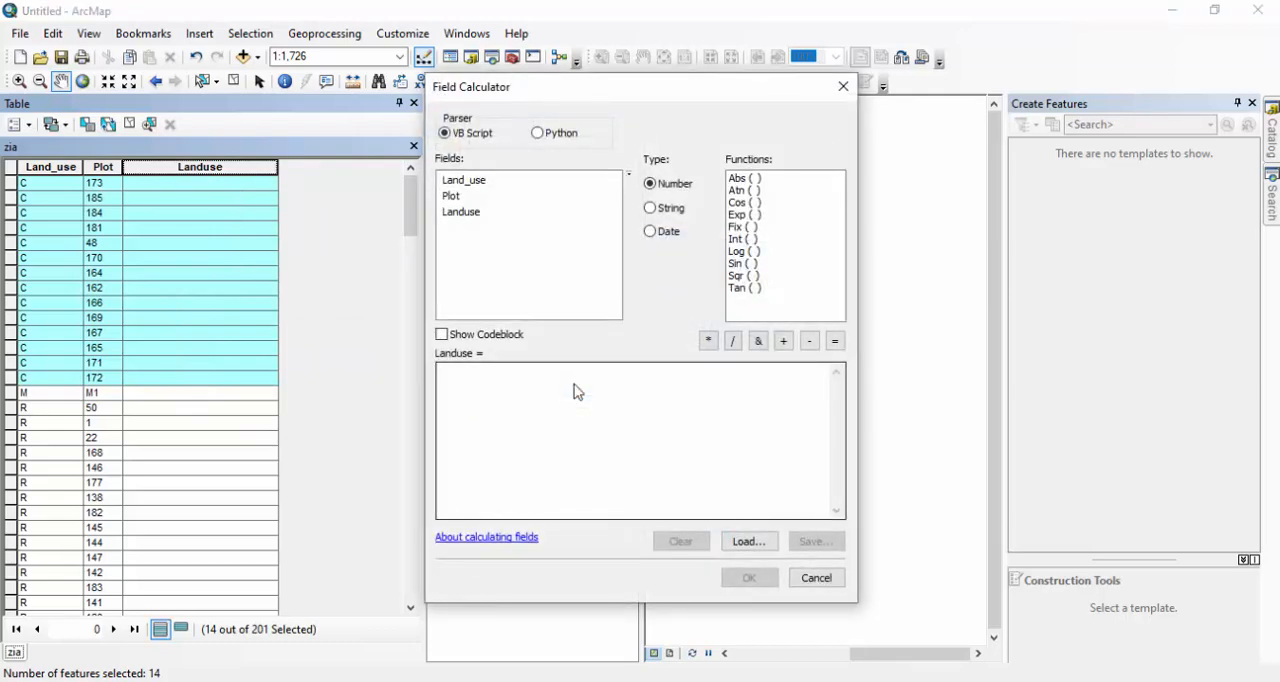
pyautogui.click(575, 386)
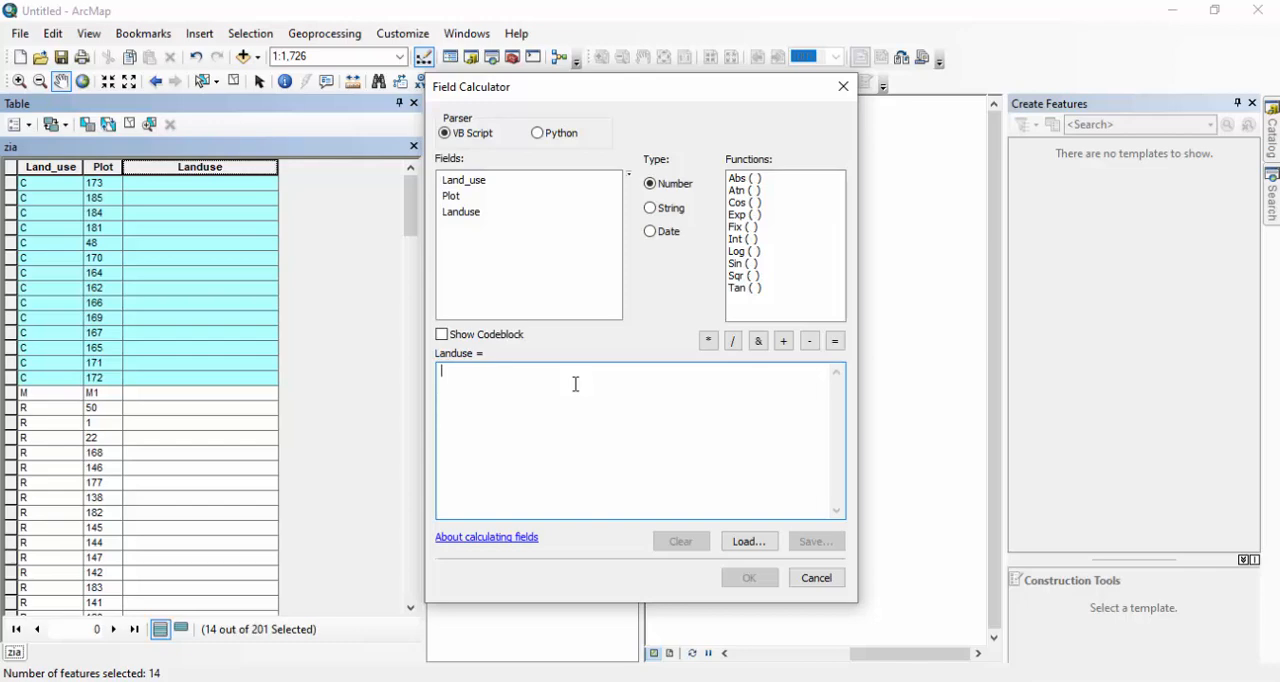
pyautogui.write('1')
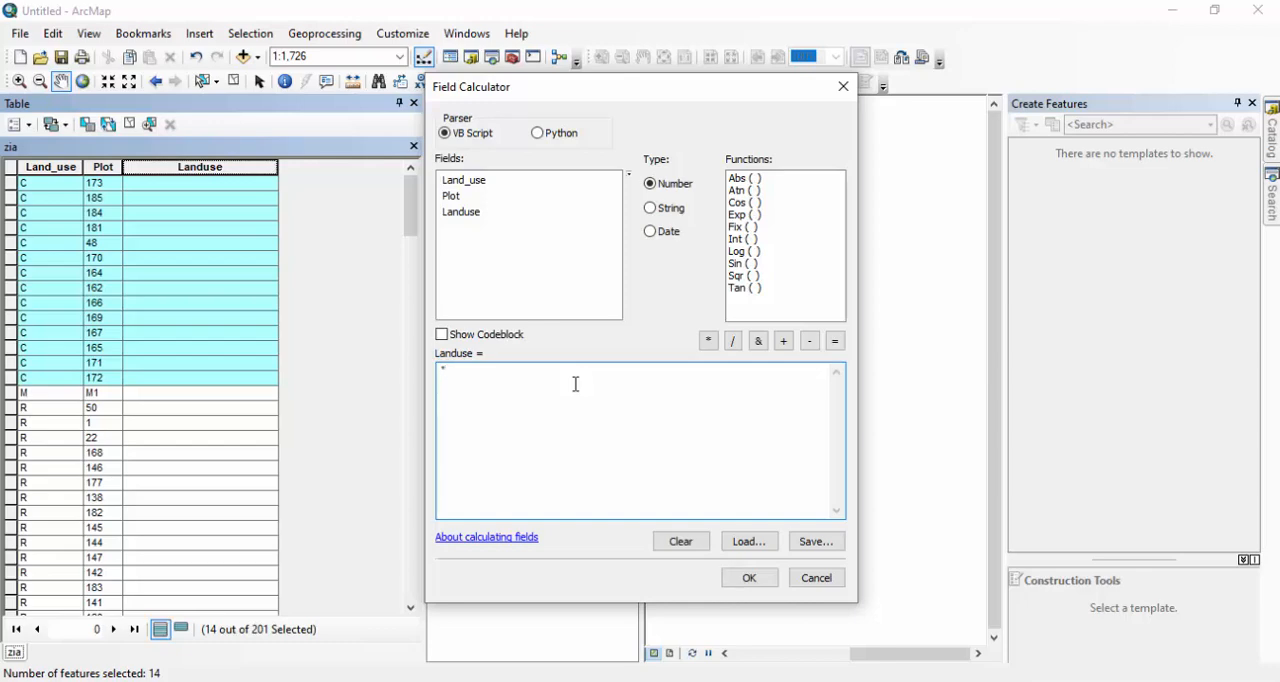
pyautogui.write('Co')
pyautogui.press('BackSpace')
pyautogui.press('BackSpace')
pyautogui.write('Commercial"')
pyautogui.click(750, 580)
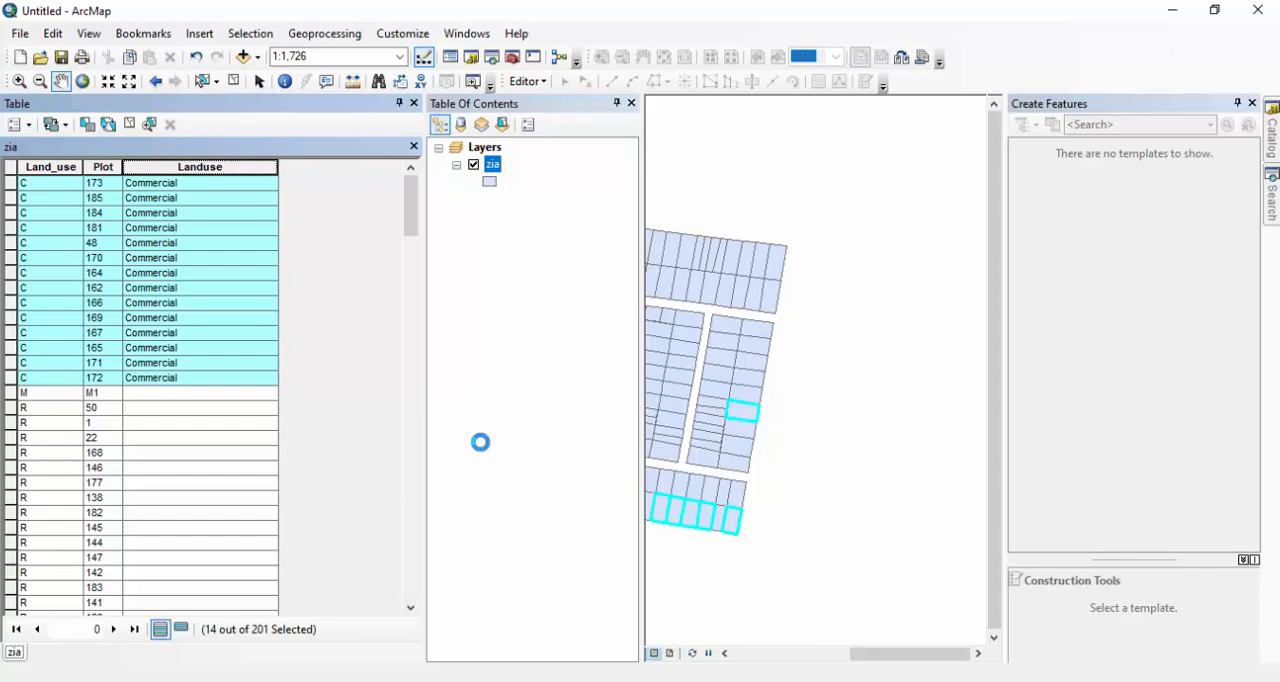
# Select the record with Land_use M and calculate its Landuse value as "Mosque" with the Field Calculator.
pyautogui.click(10, 393)
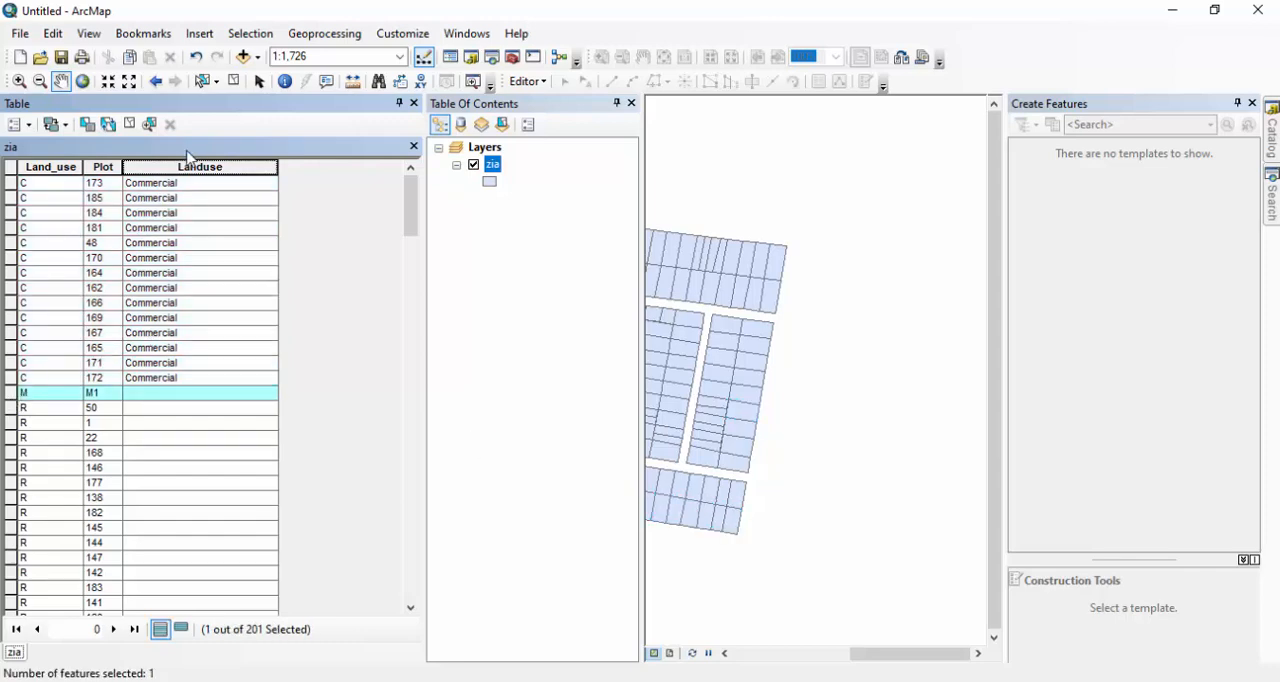
pyautogui.rightClick(188, 165)
pyautogui.click(262, 283)
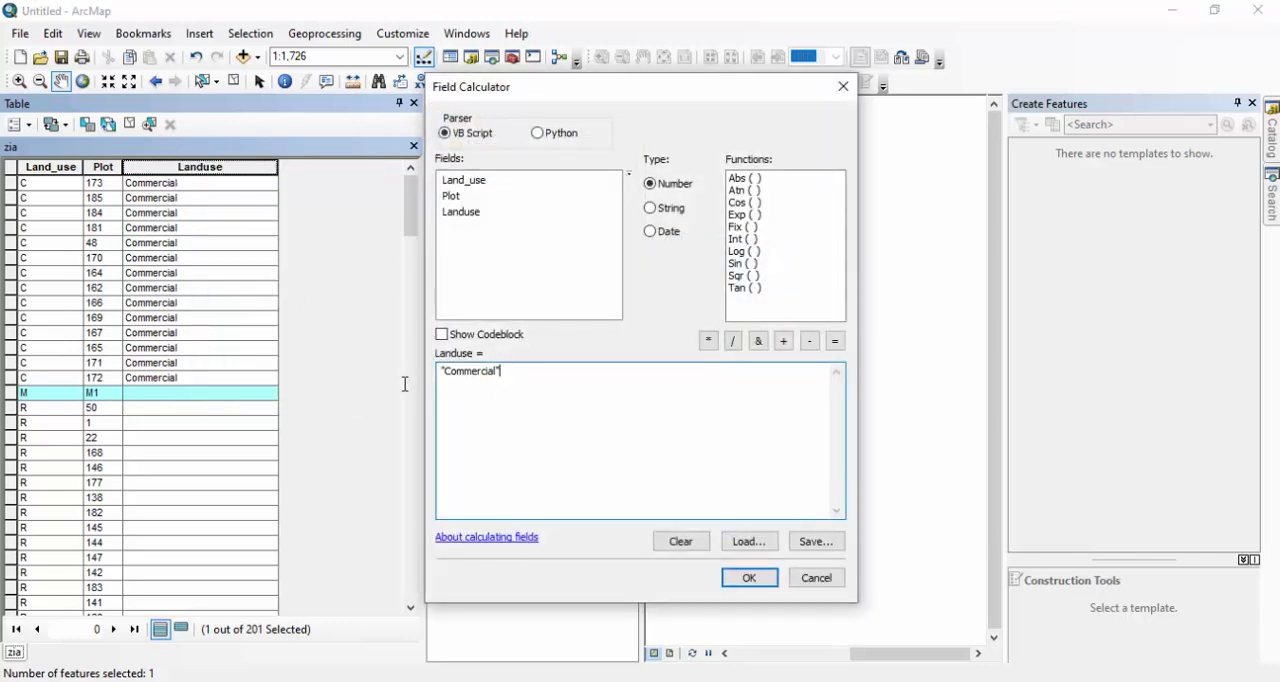
pyautogui.hotkey('ctrl', 'a')
pyautogui.press('Delete')
pyautogui.write('"M')
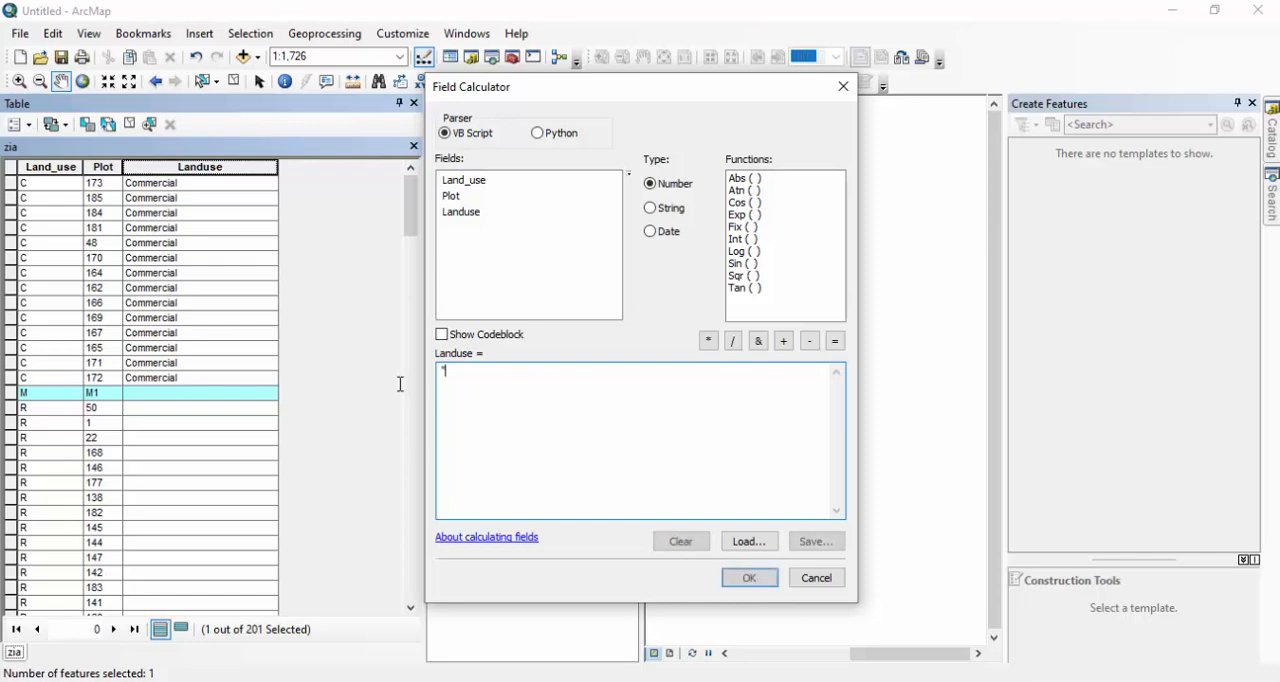
pyautogui.write('osque"')
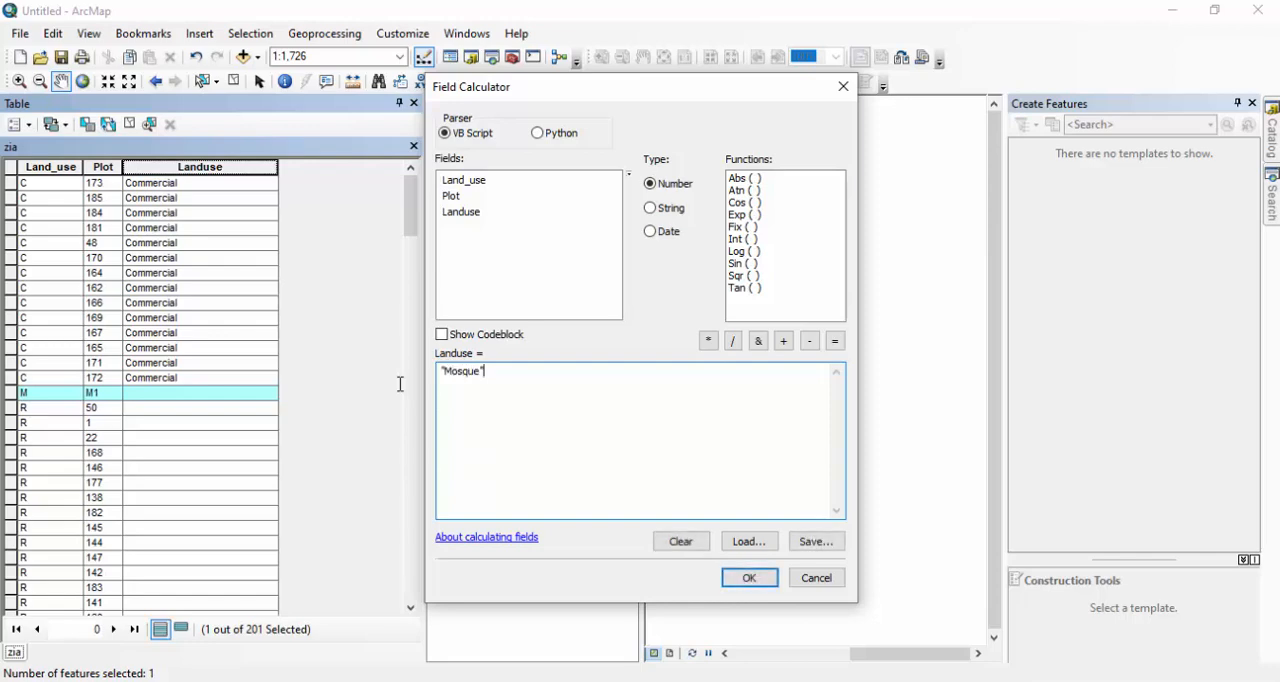
pyautogui.click(767, 581)
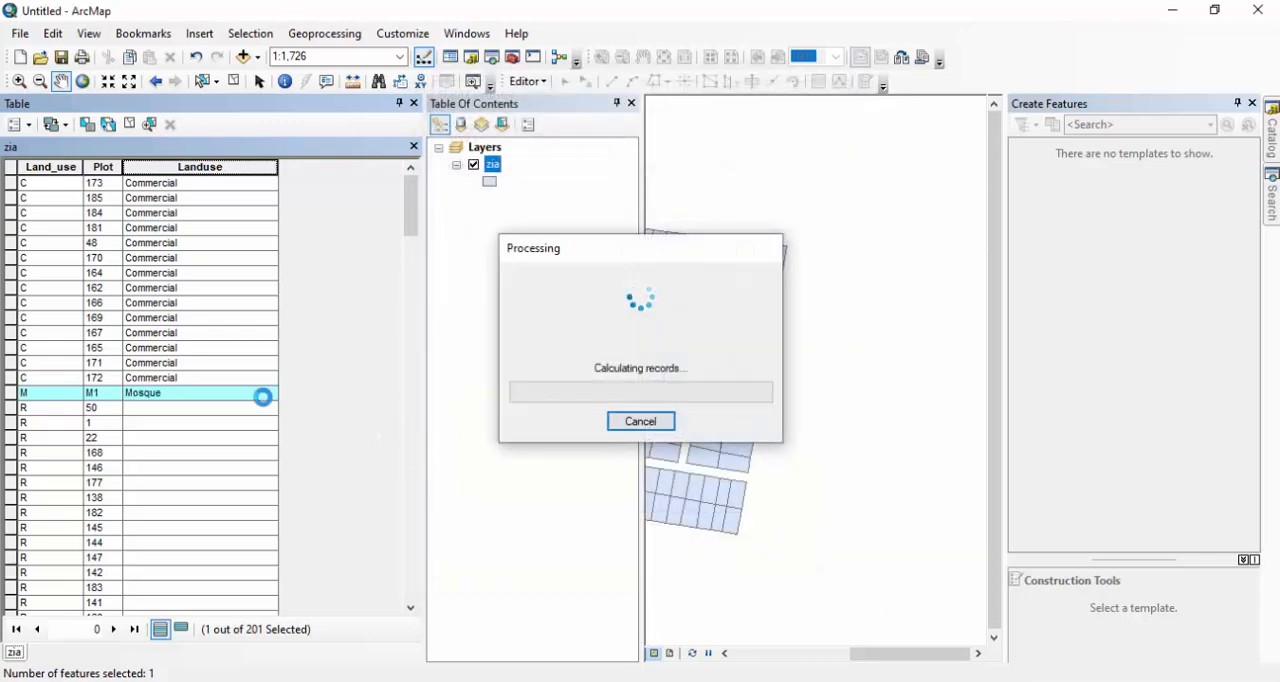
# Select all records with Land_use R and calculate their Landuse value as "Residential" with the Field Calculator.
pyautogui.scroll(-20, 94, 420)
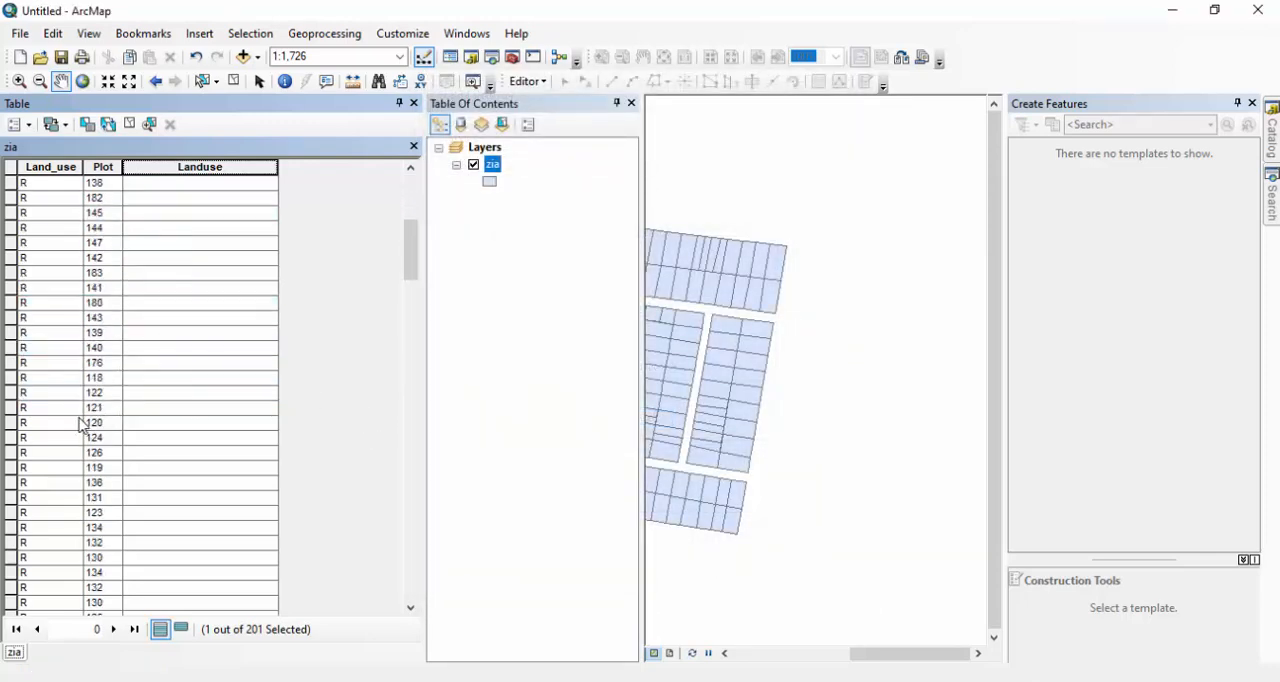
pyautogui.scroll(20, 70, 412)
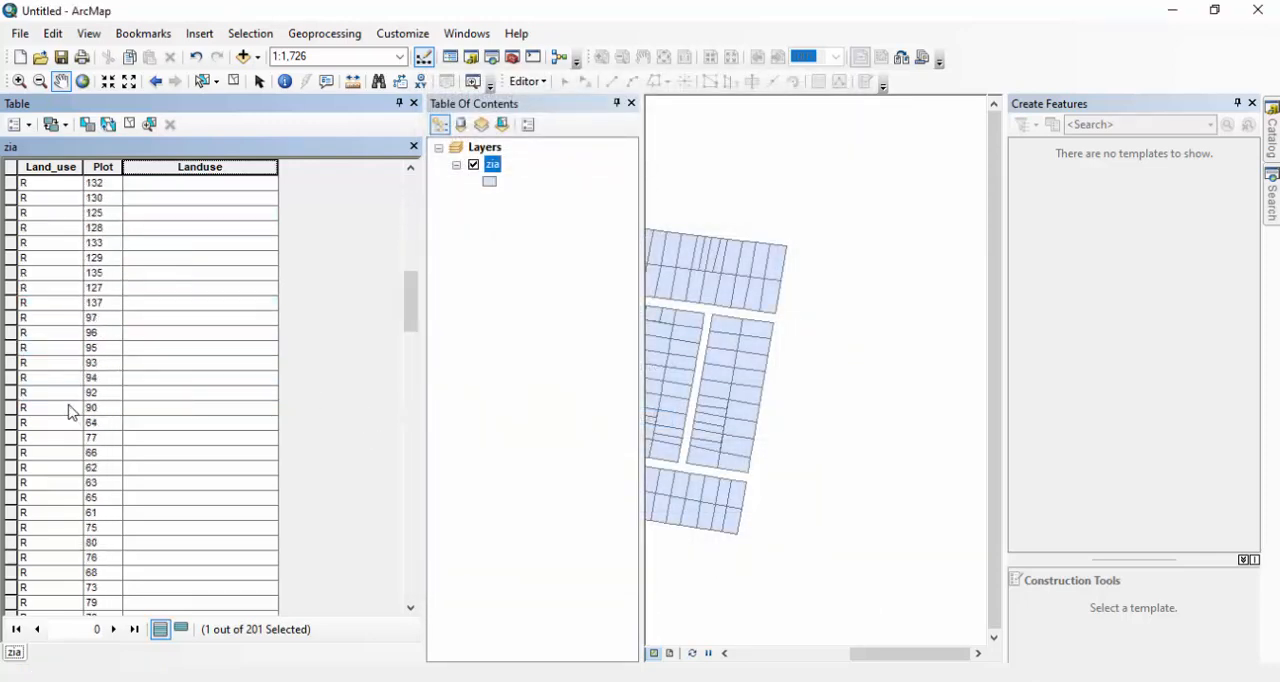
pyautogui.scroll(-2, 40, 405)
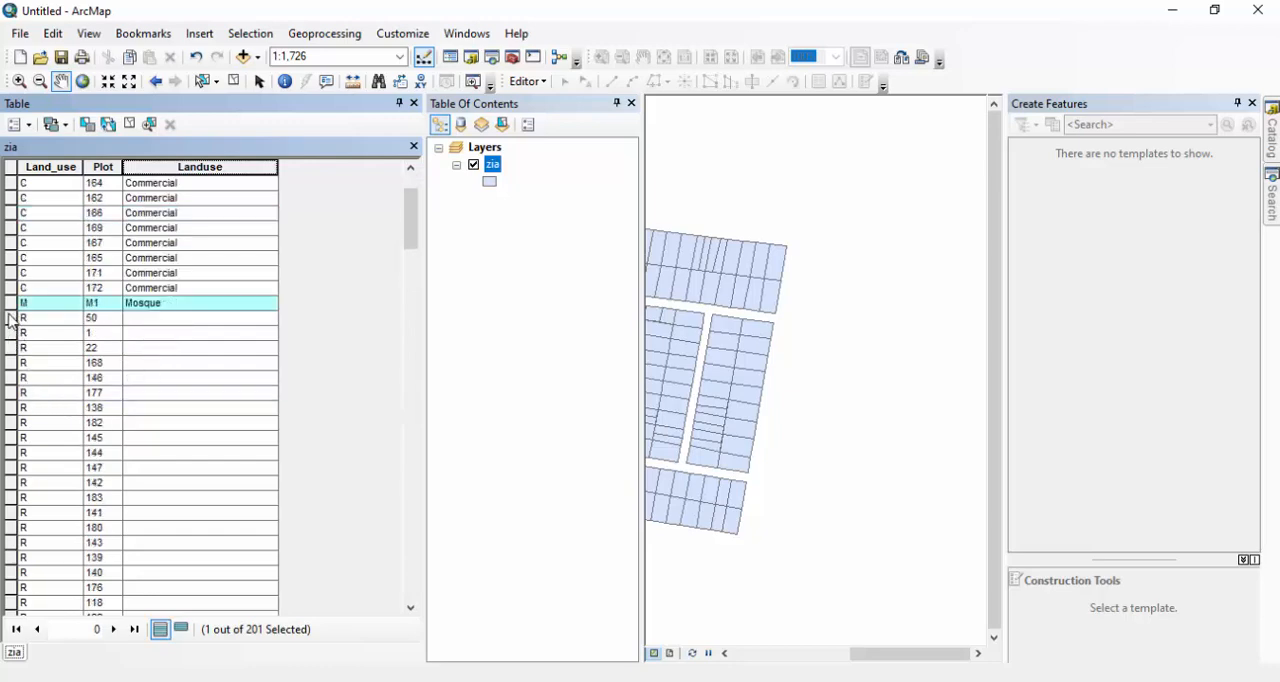
pyautogui.click(11, 318)
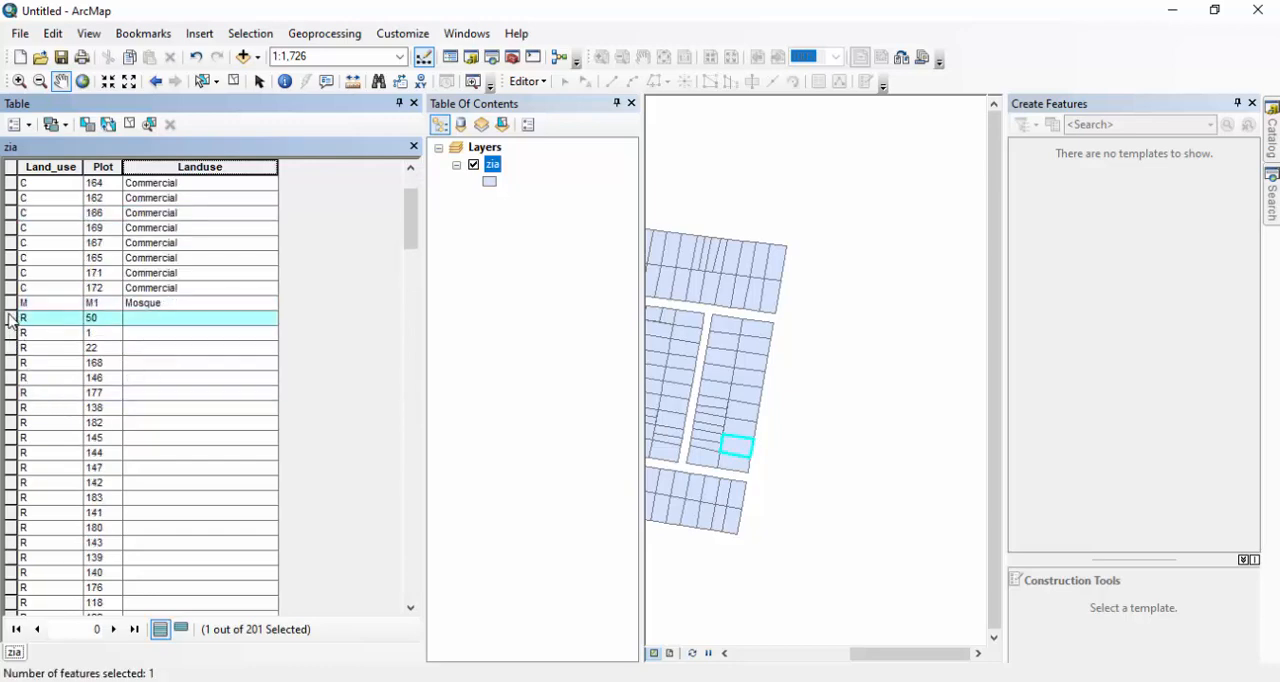
pyautogui.scroll(-15, 11, 318)
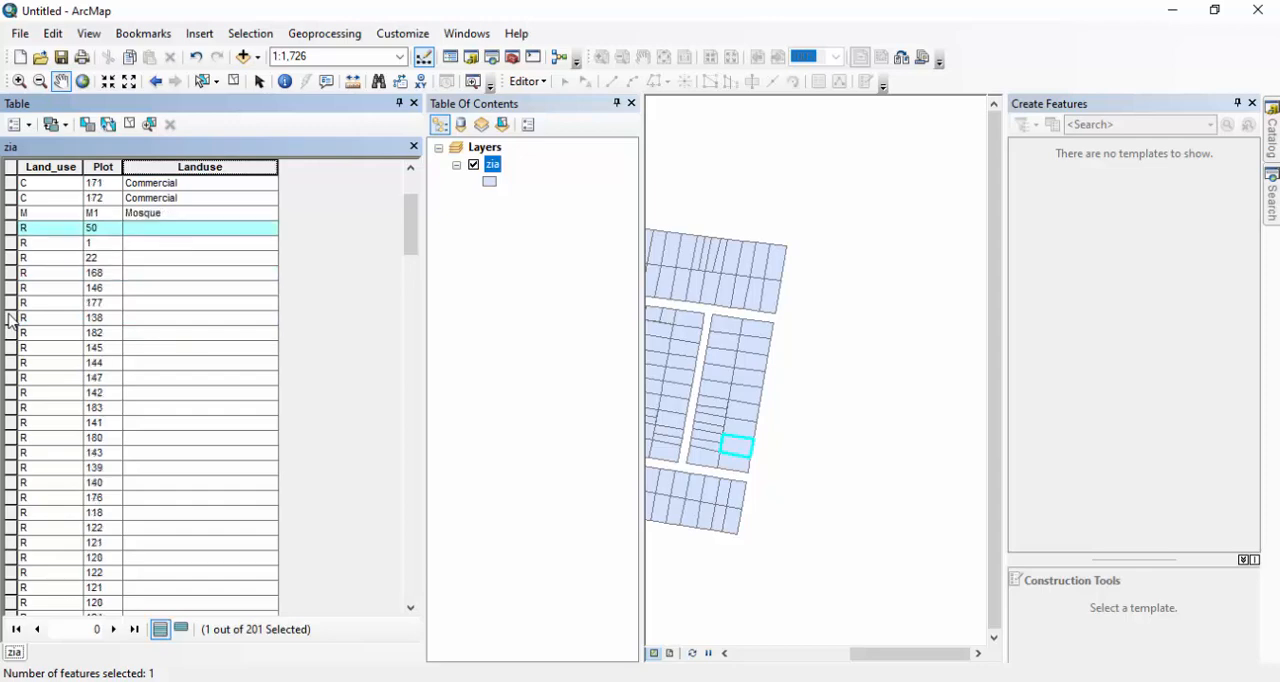
pyautogui.scroll(-20, 11, 318)
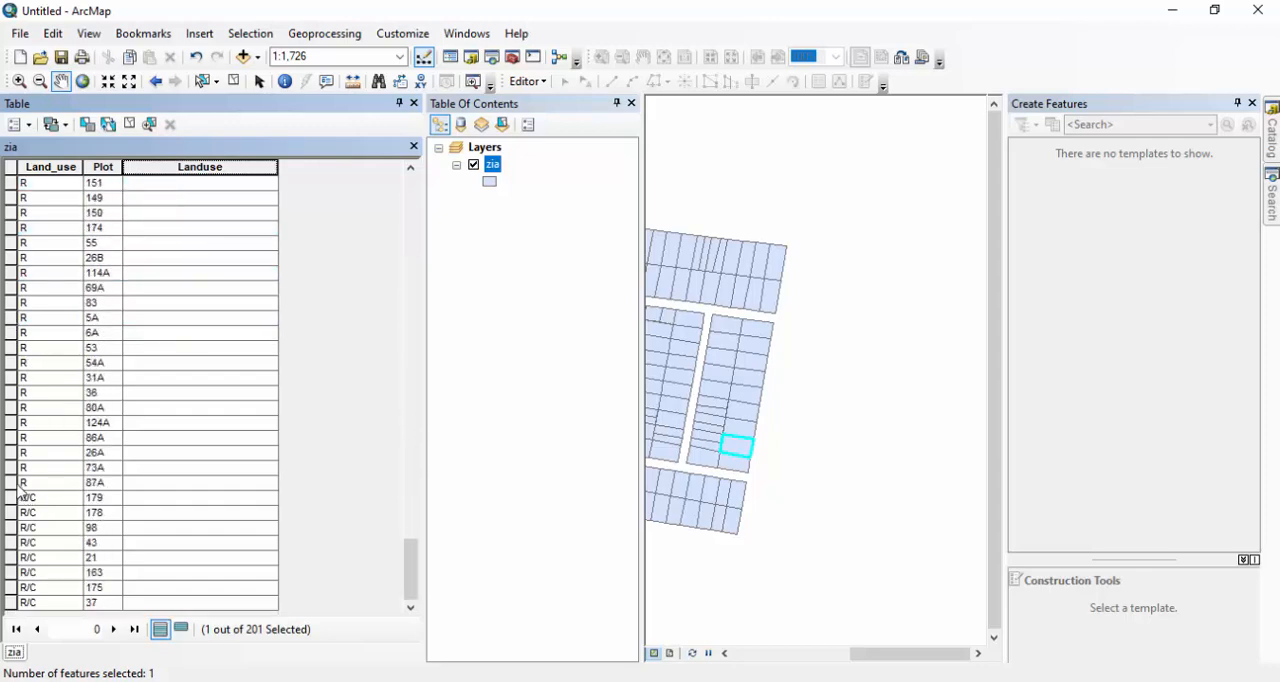
pyautogui.keyDown('shift'); pyautogui.click(12, 483); pyautogui.keyUp('shift')
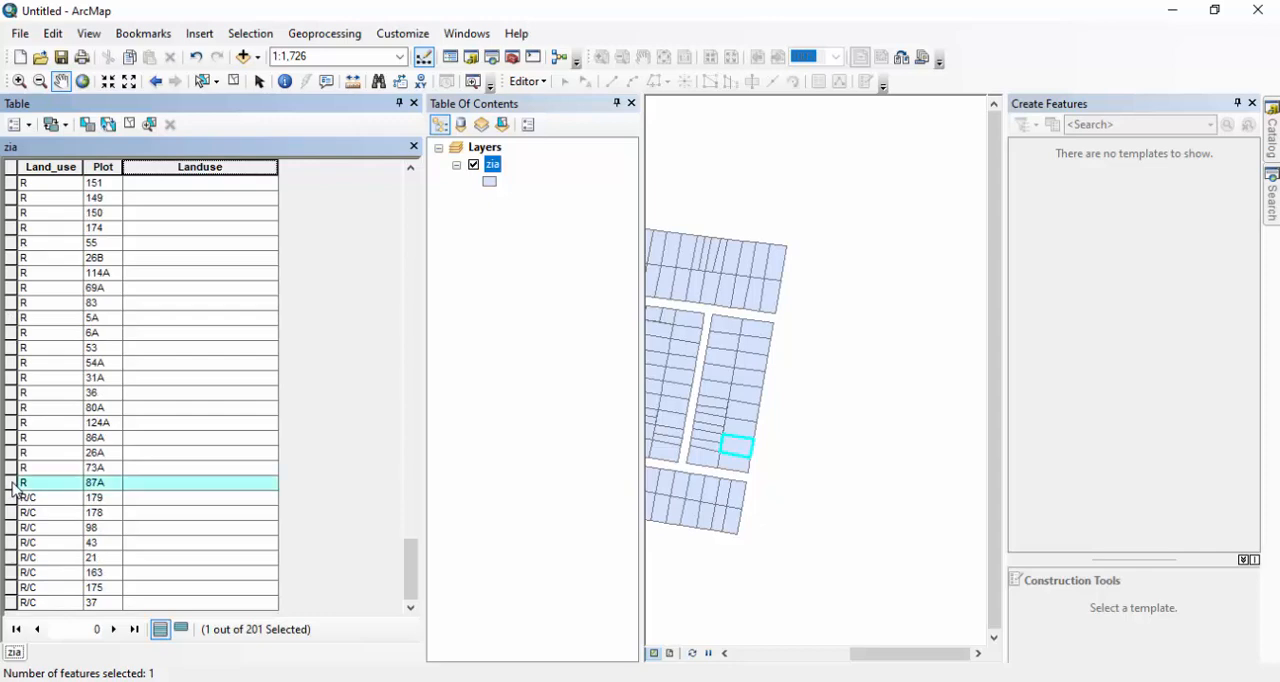
pyautogui.scroll(20, 110, 447)
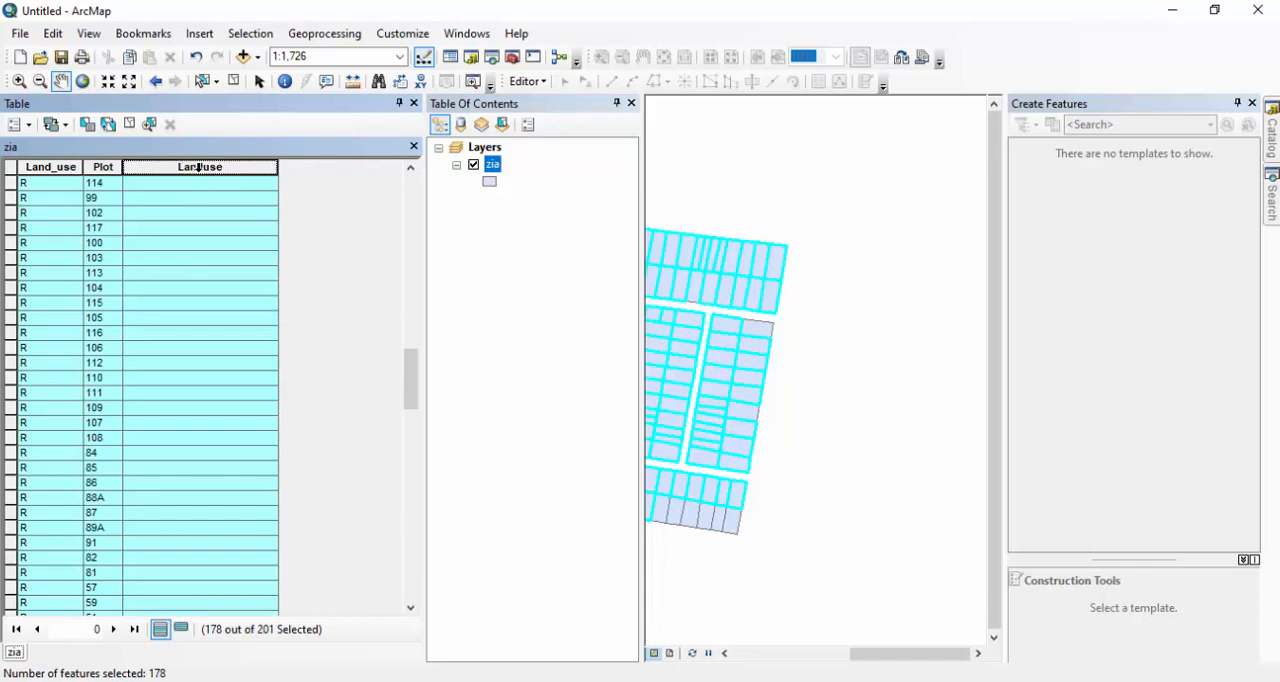
pyautogui.rightClick(198, 168)
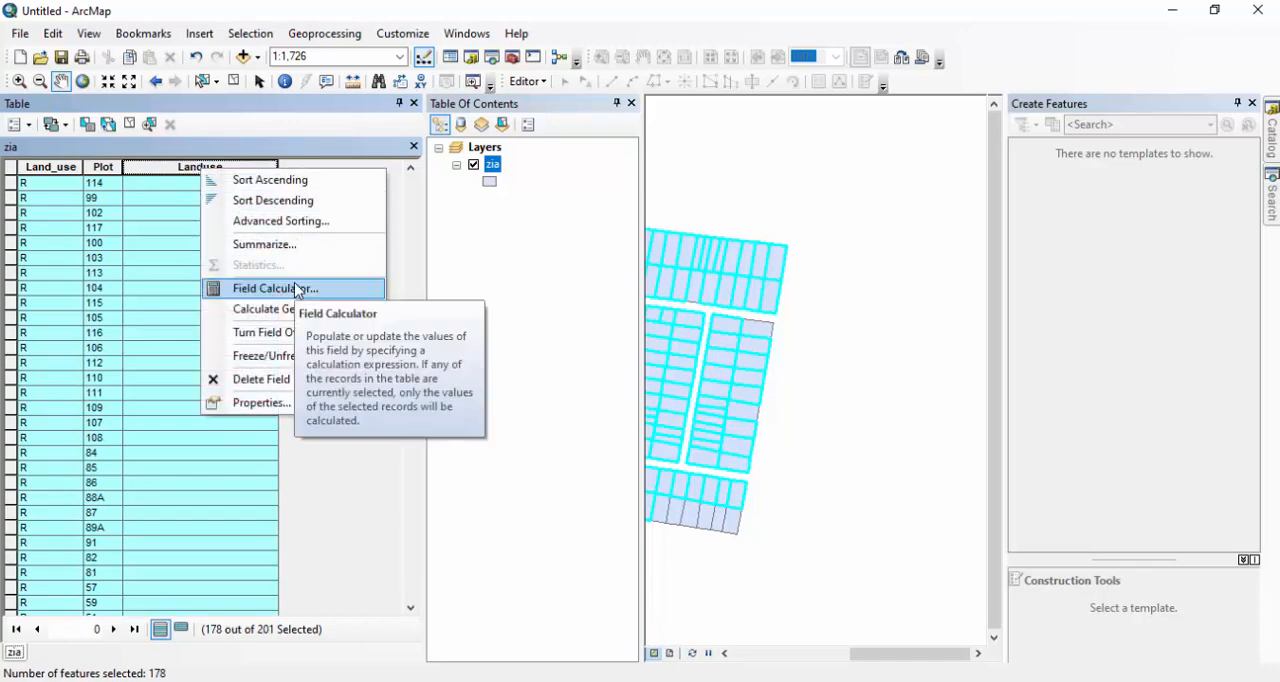
pyautogui.click(294, 288)
pyautogui.moveTo(491, 371); pyautogui.dragTo(407, 360)
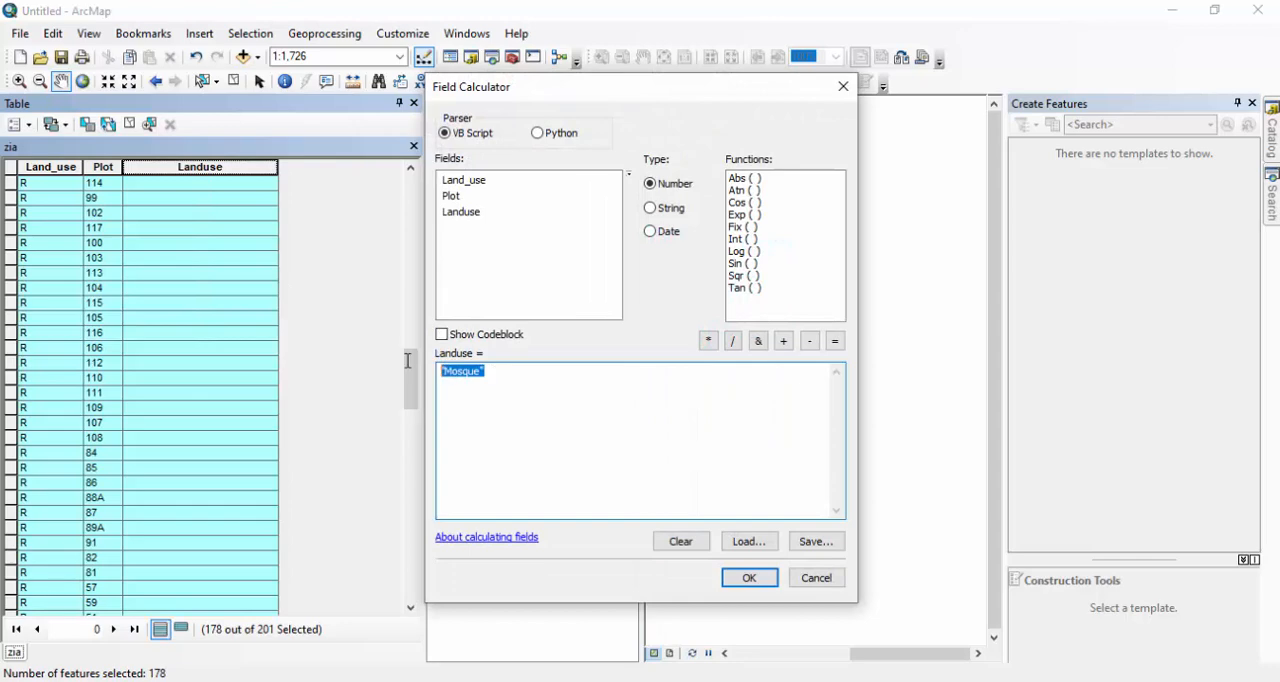
pyautogui.write('"Residential"')
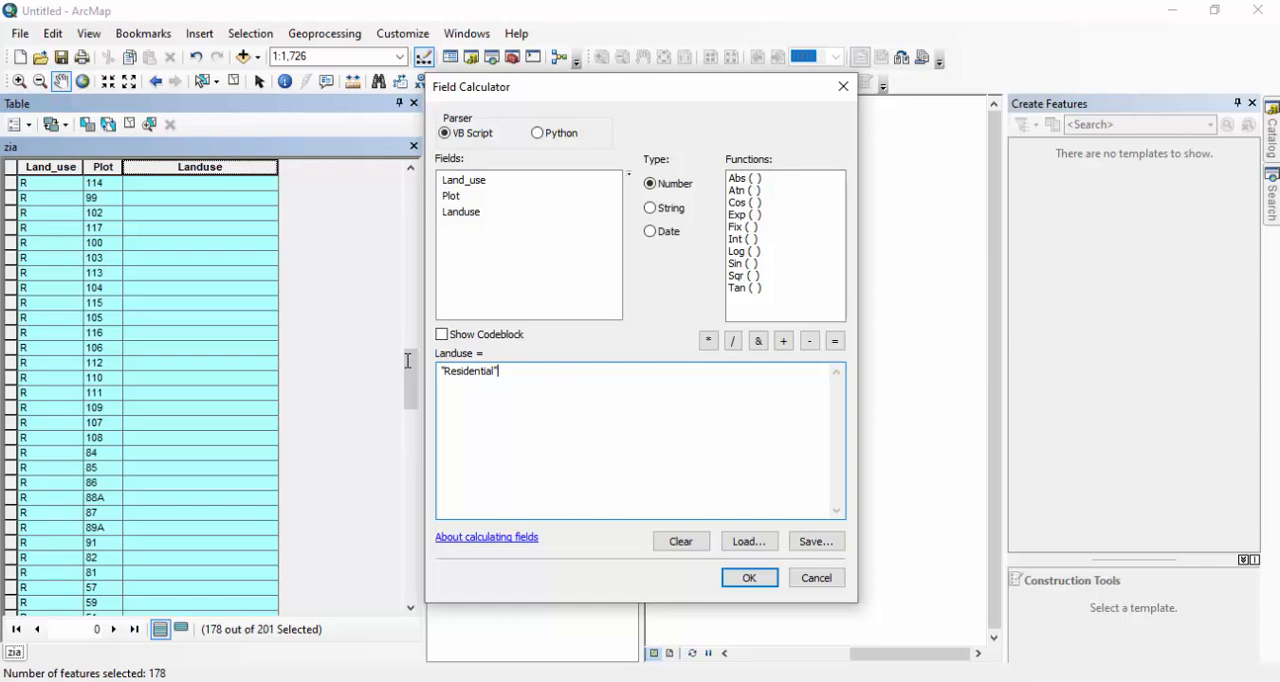
pyautogui.click(742, 588)
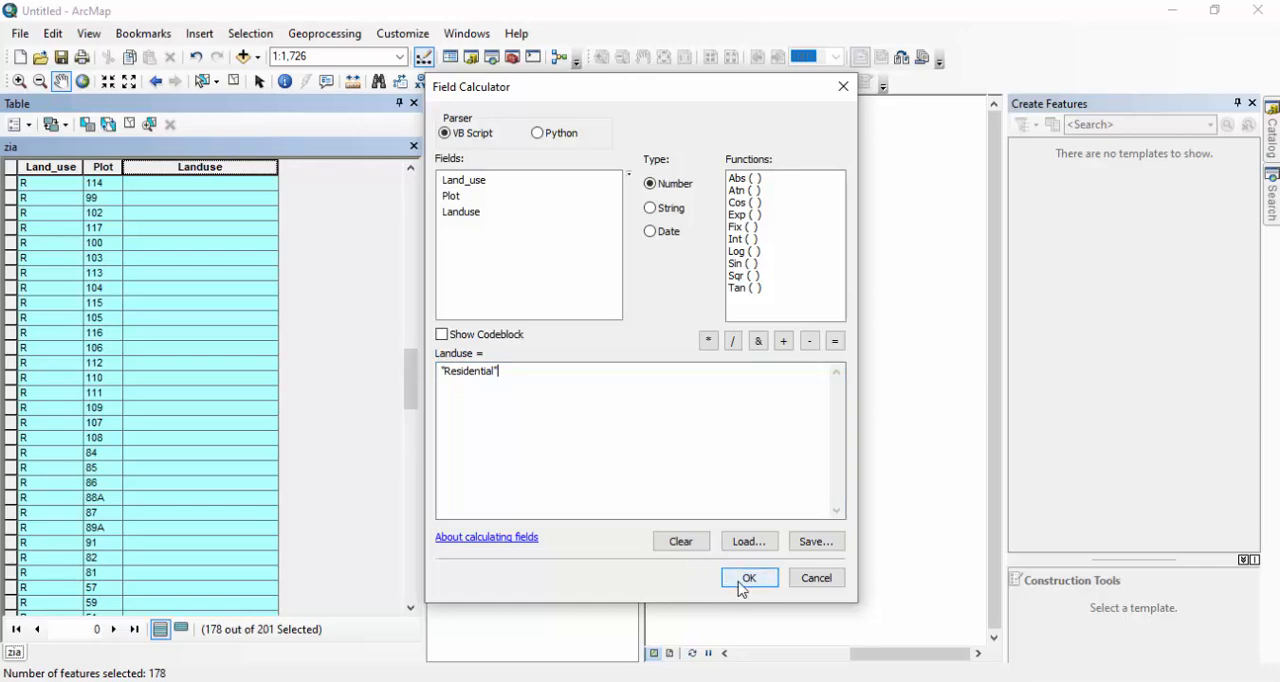
# Select all records with Land_use R/C and calculate their Landuse value as "Residential cum Commercial".
pyautogui.scroll(-8, 118, 415)
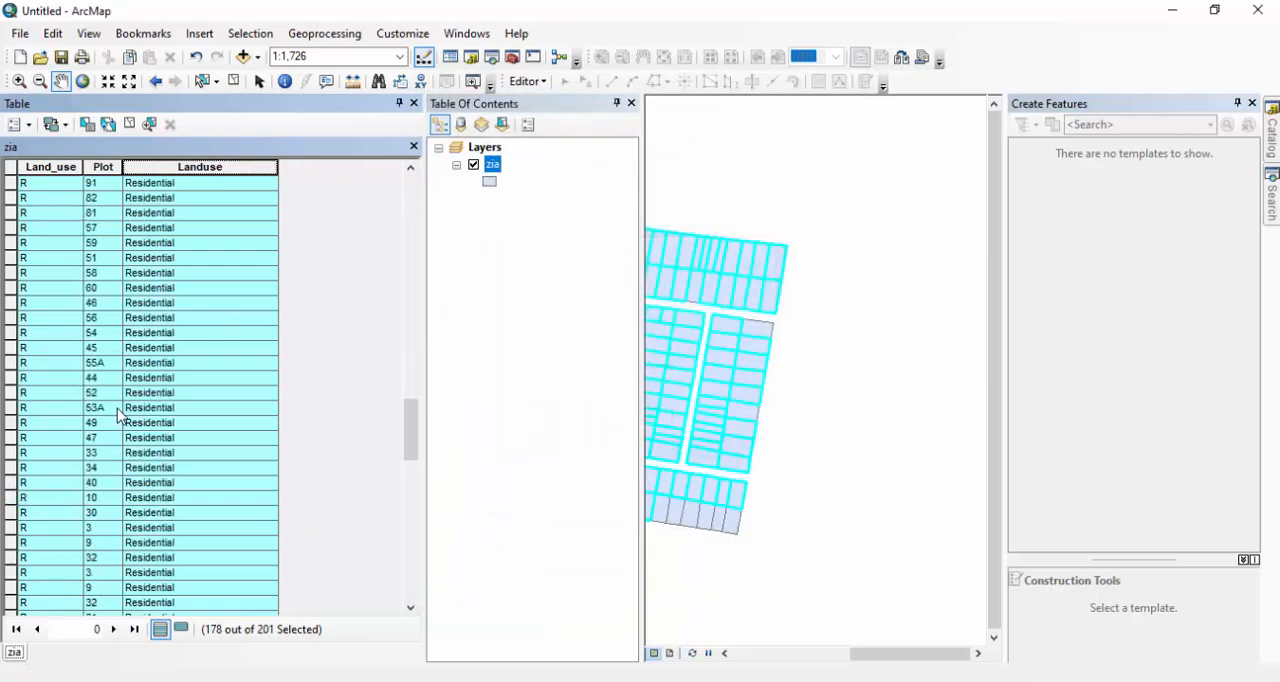
pyautogui.scroll(-20, 118, 415)
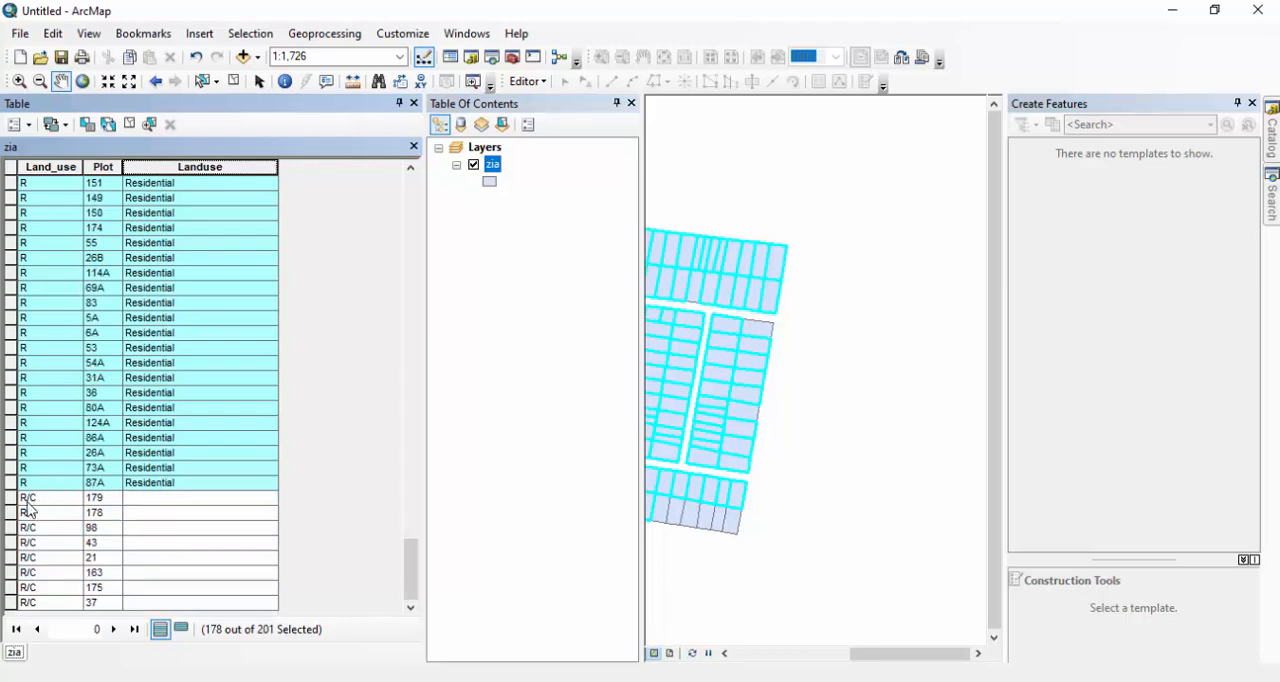
pyautogui.moveTo(10, 497); pyautogui.dragTo(8, 605)
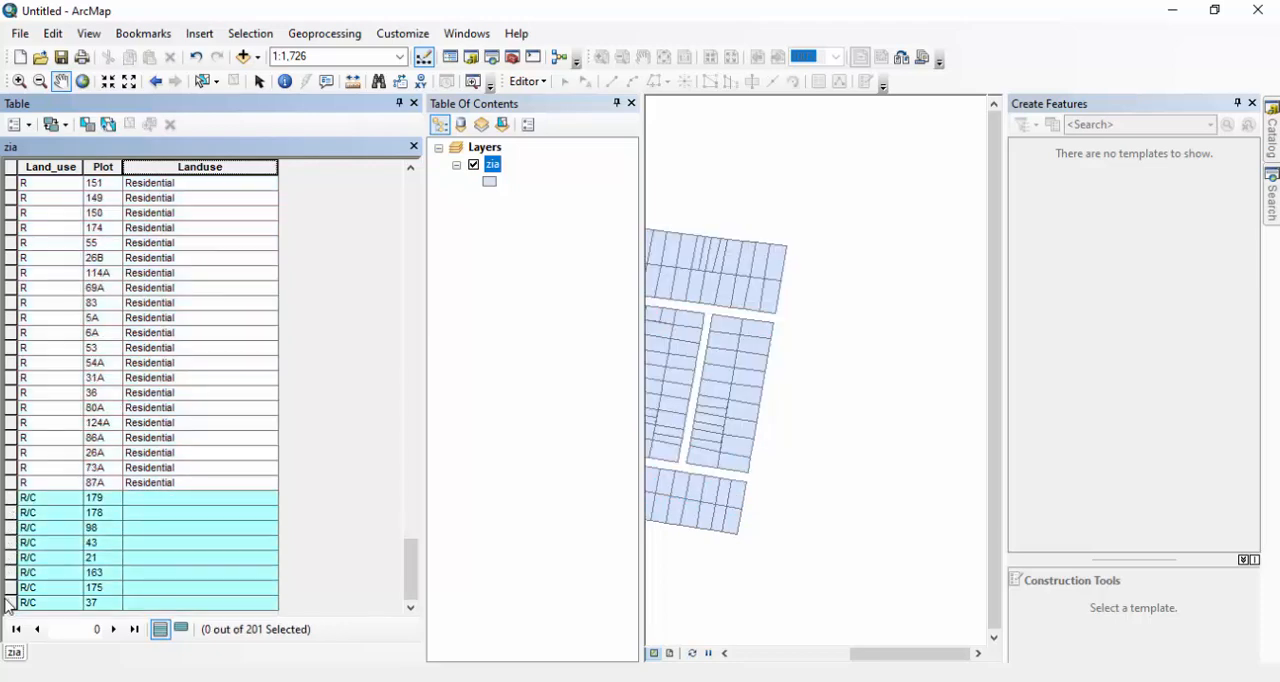
pyautogui.rightClick(207, 170)
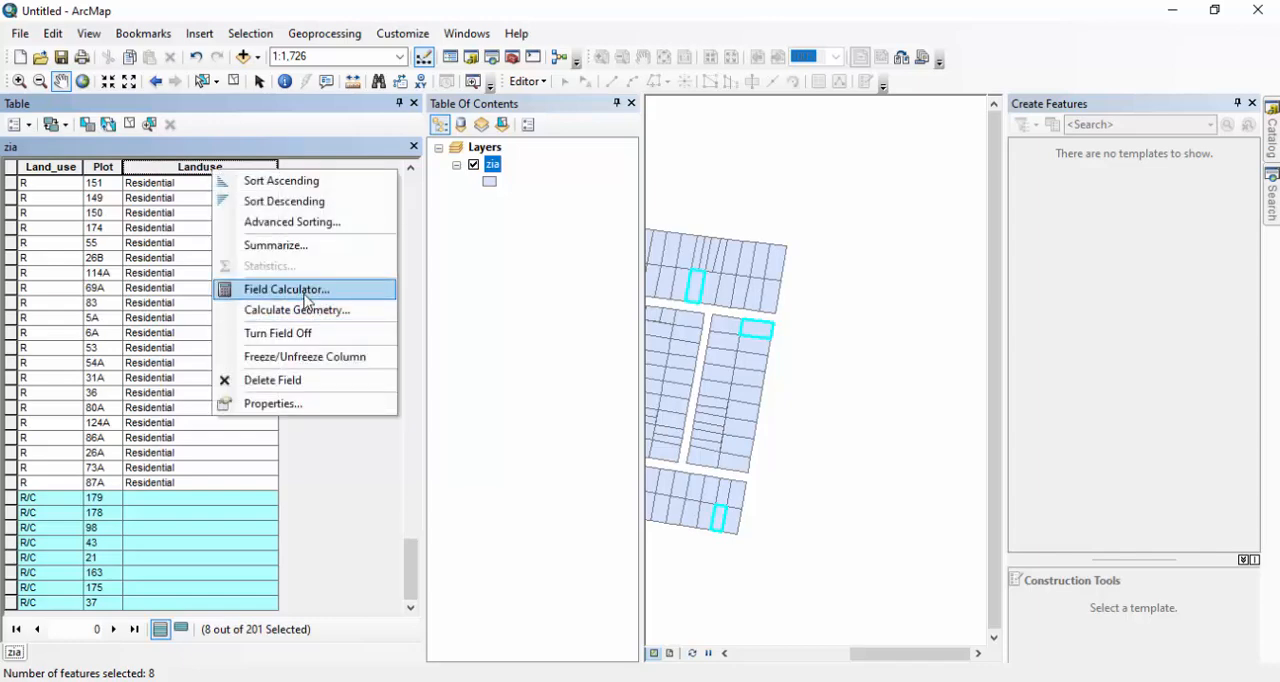
pyautogui.click(287, 290)
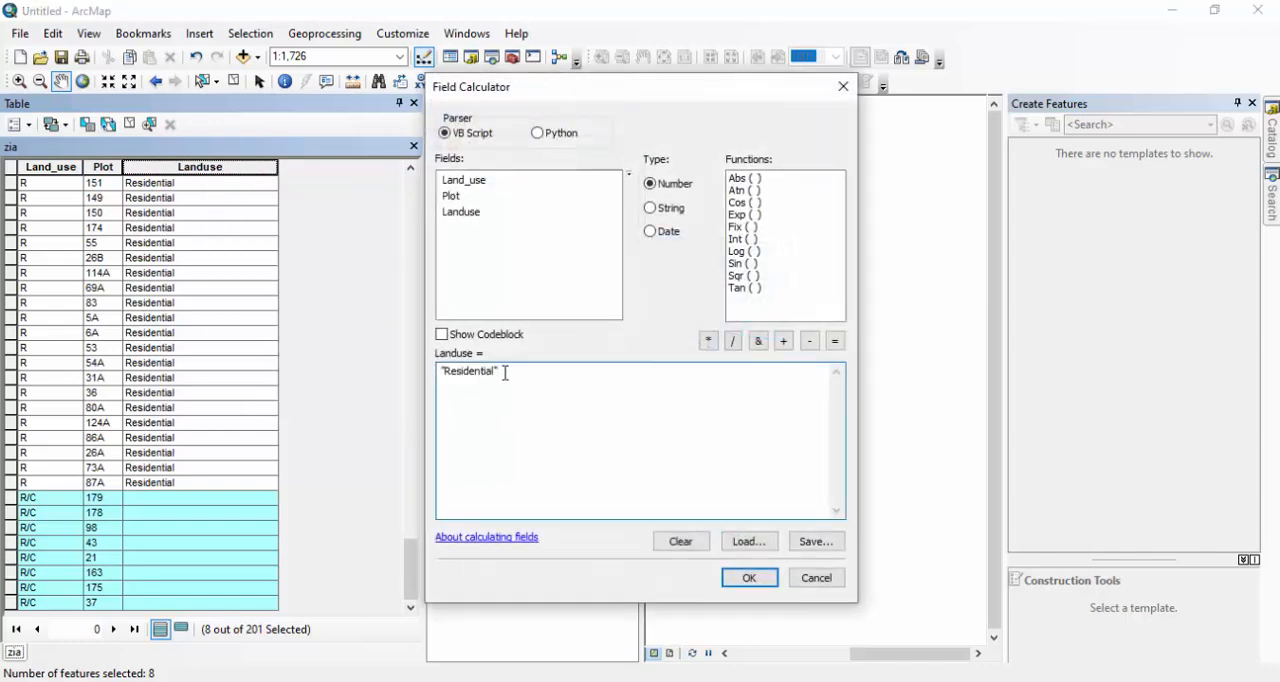
pyautogui.write('l c')
pyautogui.write('um Comme')
pyautogui.write('rca')
pyautogui.write('ial"')
pyautogui.click(757, 584)
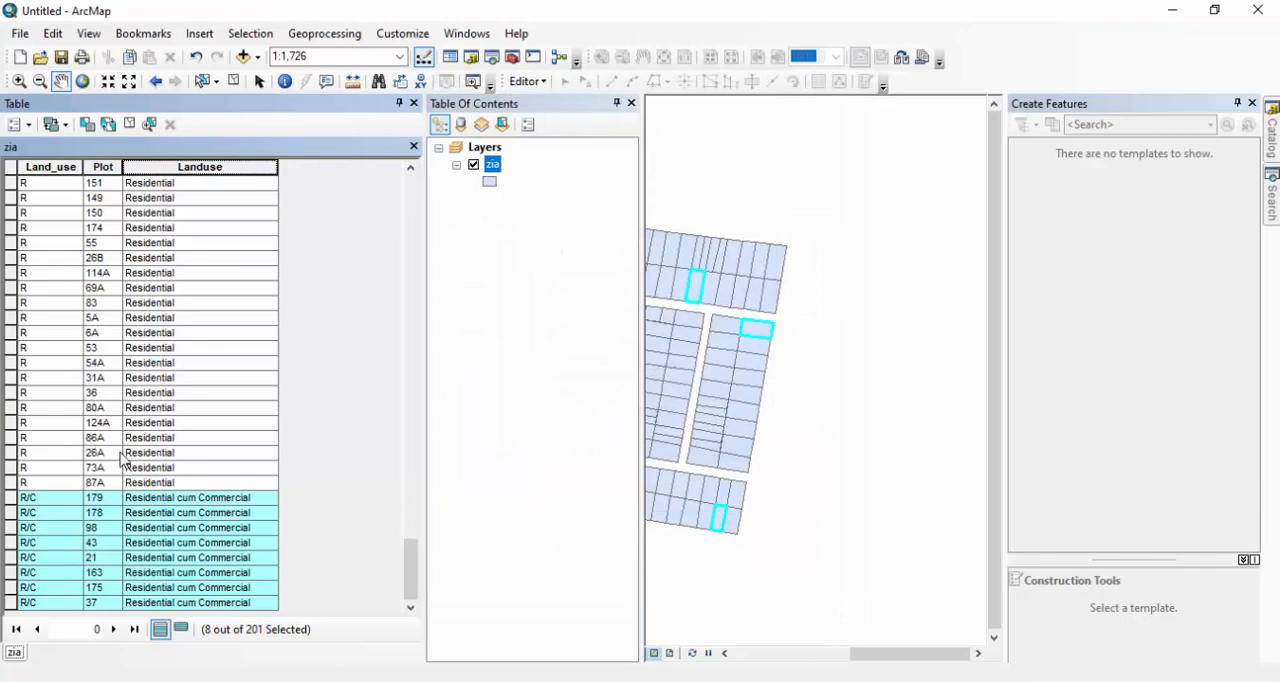
# Review the filled Landuse values through the table, sorting the records in ascending order by Plot.
pyautogui.scroll(7, 180, 370)
pyautogui.scroll(20, 175, 370)
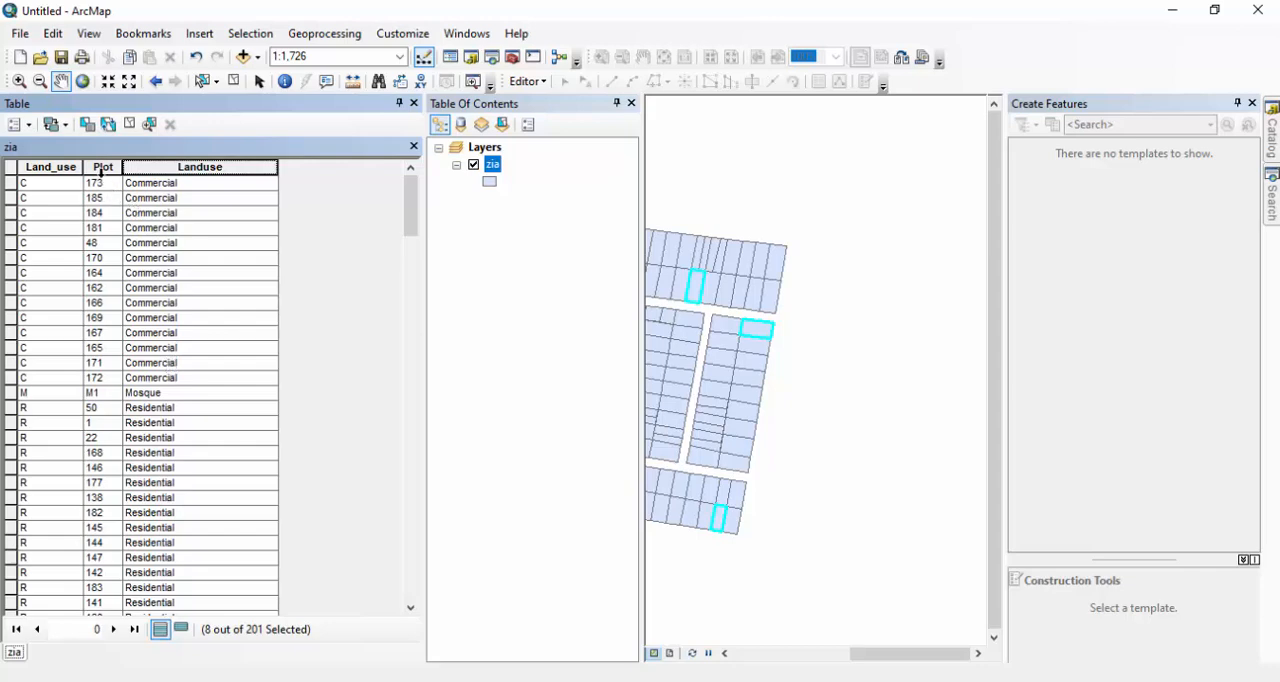
pyautogui.doubleClick(104, 167)
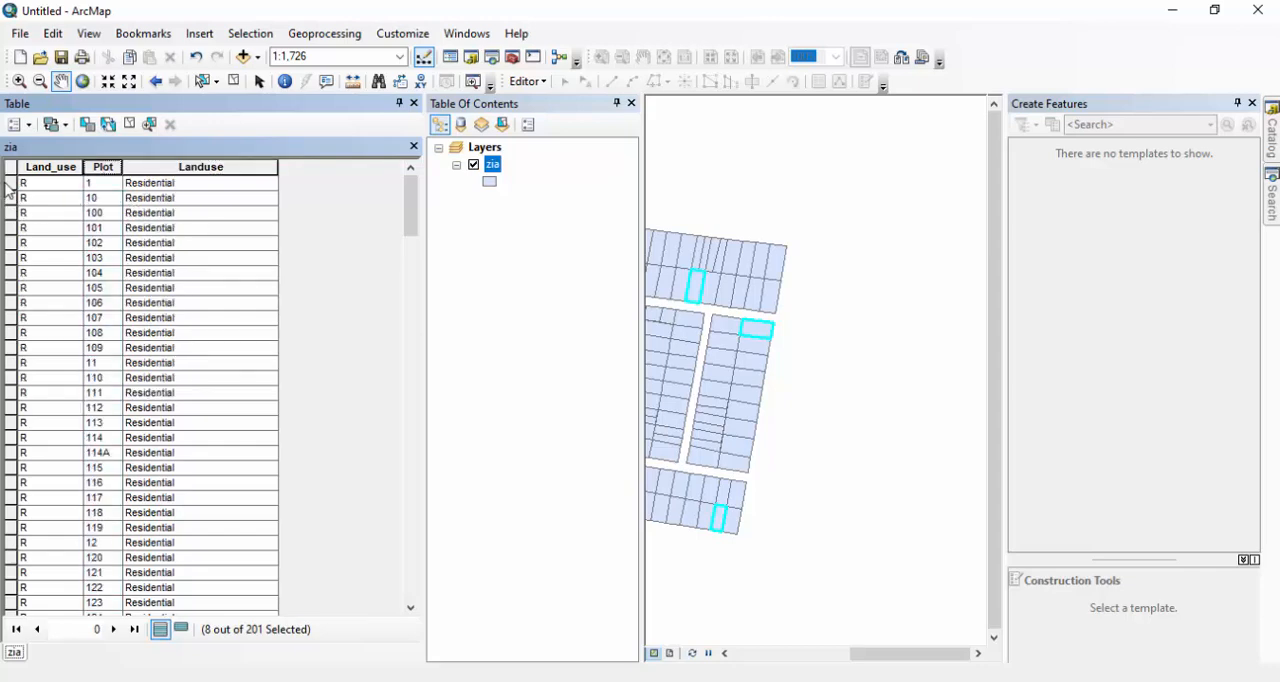
pyautogui.scroll(-5, 14, 218)
pyautogui.scroll(-3, 75, 272)
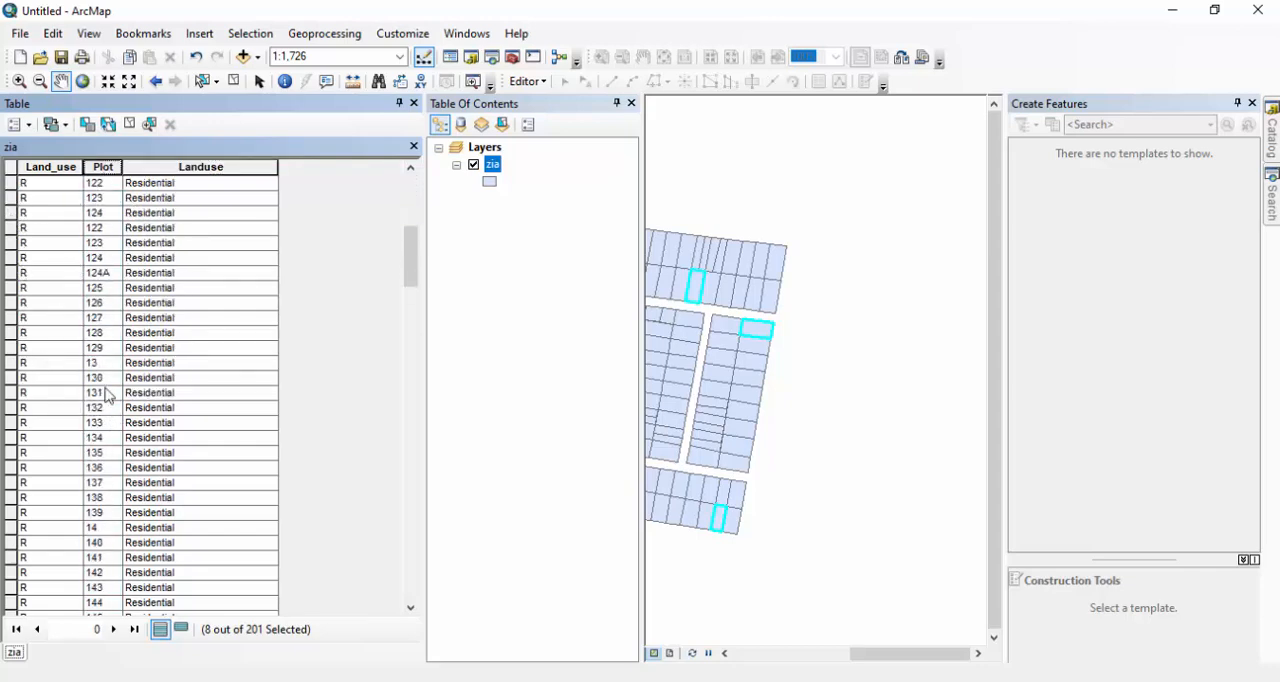
pyautogui.scroll(9, 100, 390)
# Close the attribute table and clear the selection of parcels on the map.
pyautogui.click(414, 103)
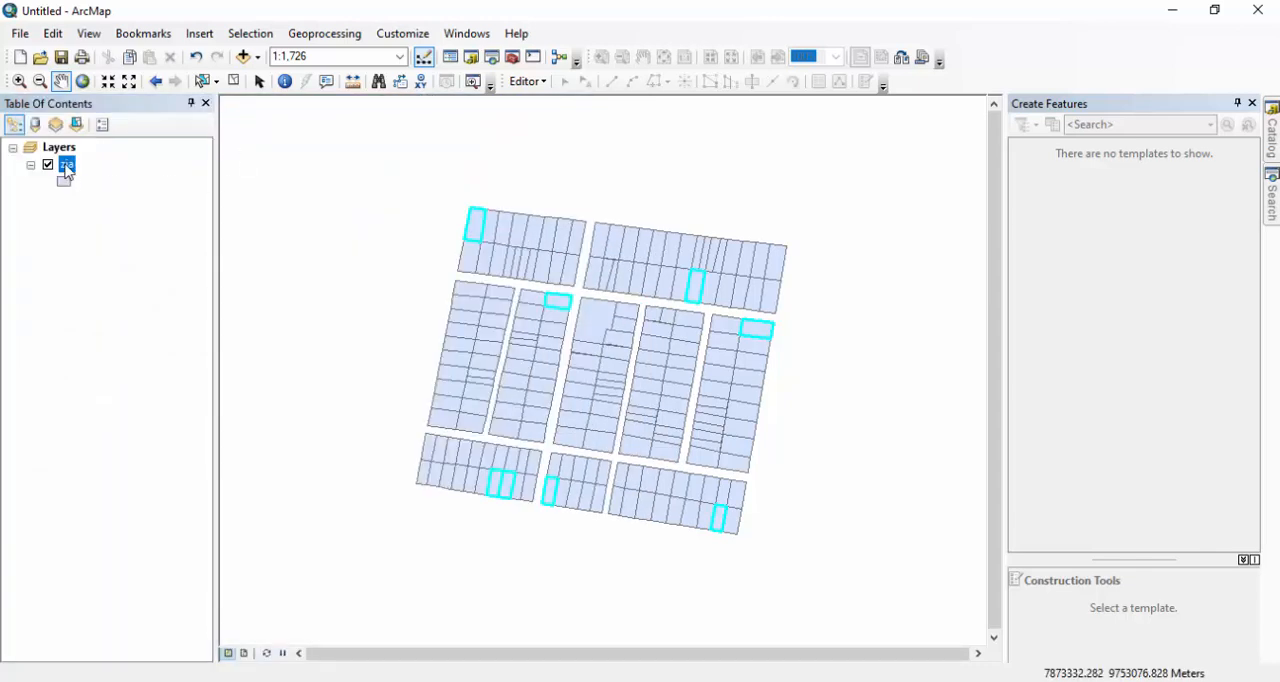
pyautogui.click(203, 81)
pyautogui.click(310, 250)
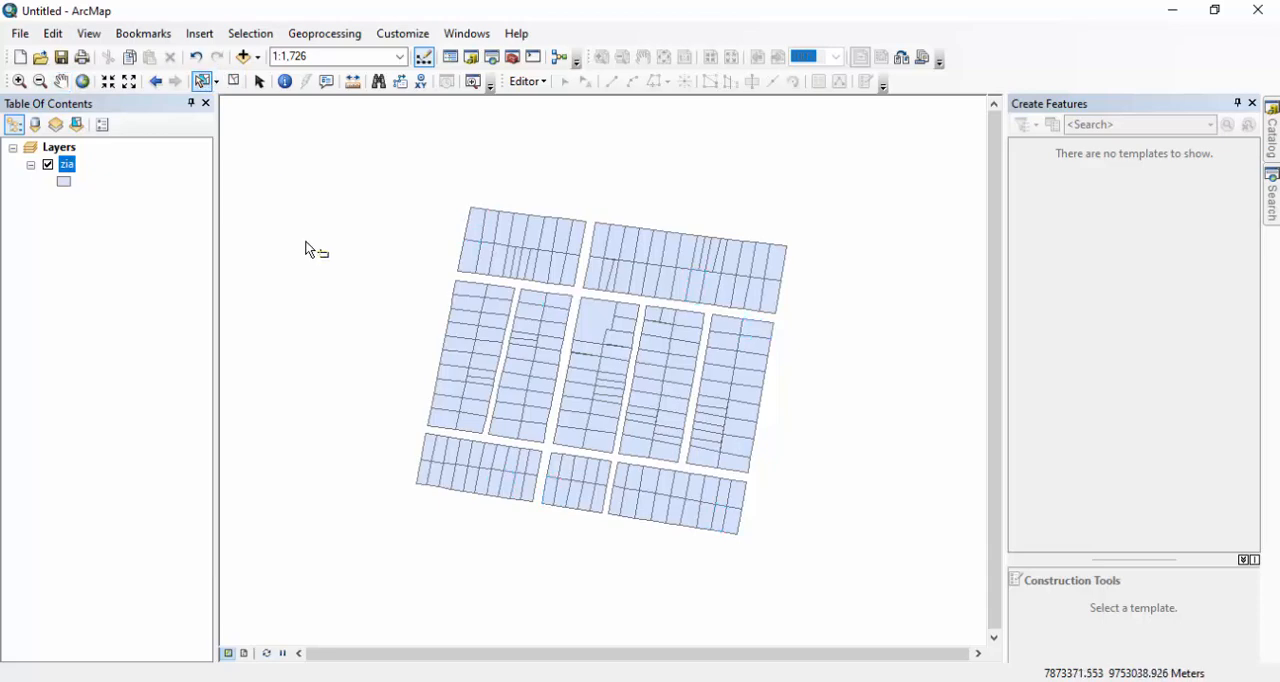
# Set the zia layer's symbology to unique values of the Landuse field, excluding all other values and adding every Landuse value.
pyautogui.doubleClick(67, 166)
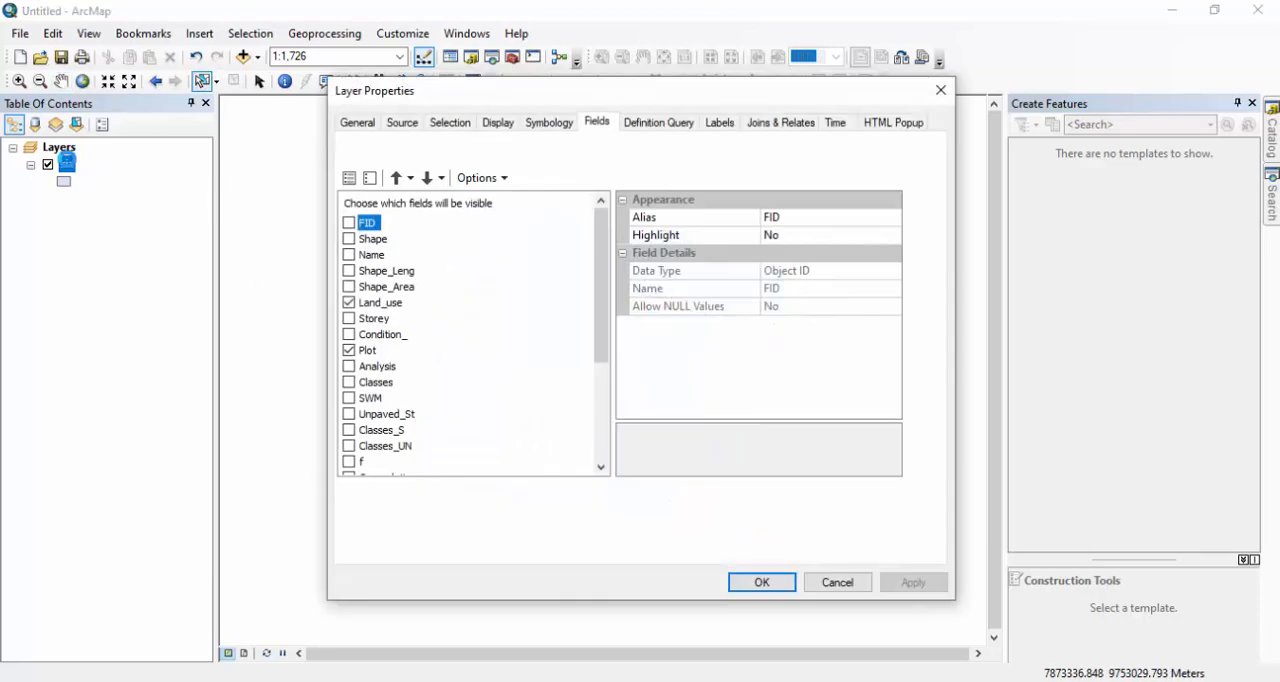
pyautogui.click(549, 124)
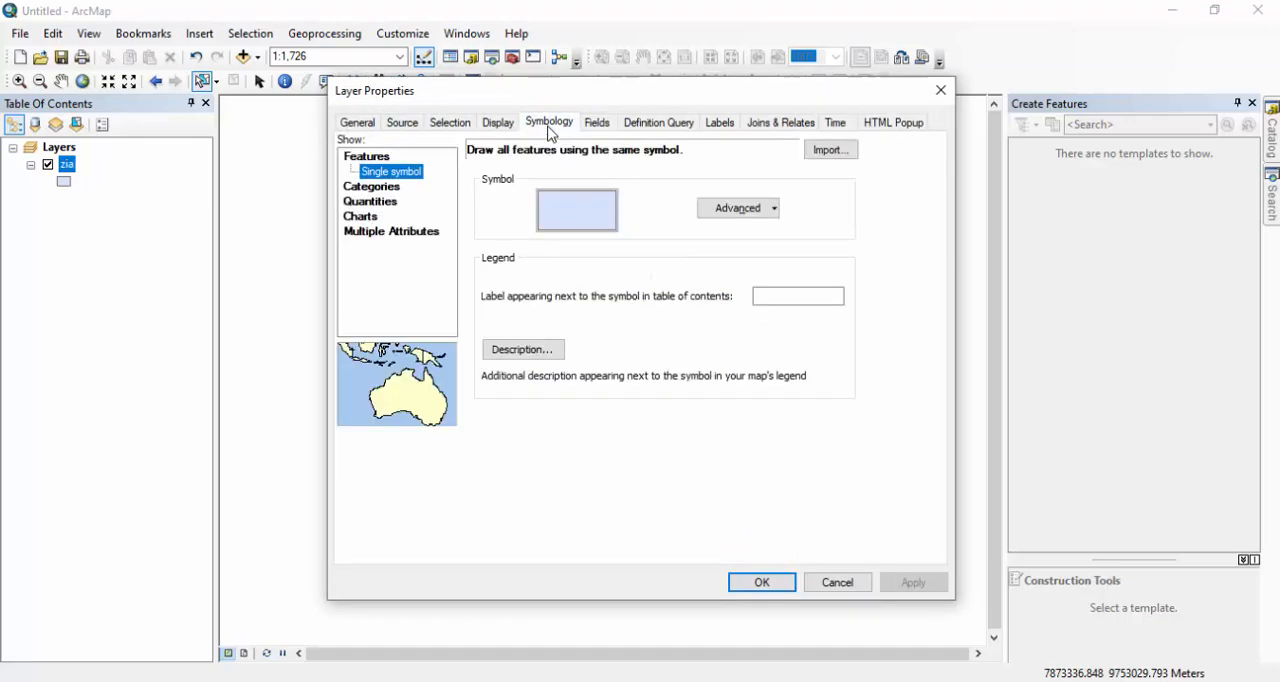
pyautogui.click(366, 189)
pyautogui.click(574, 190)
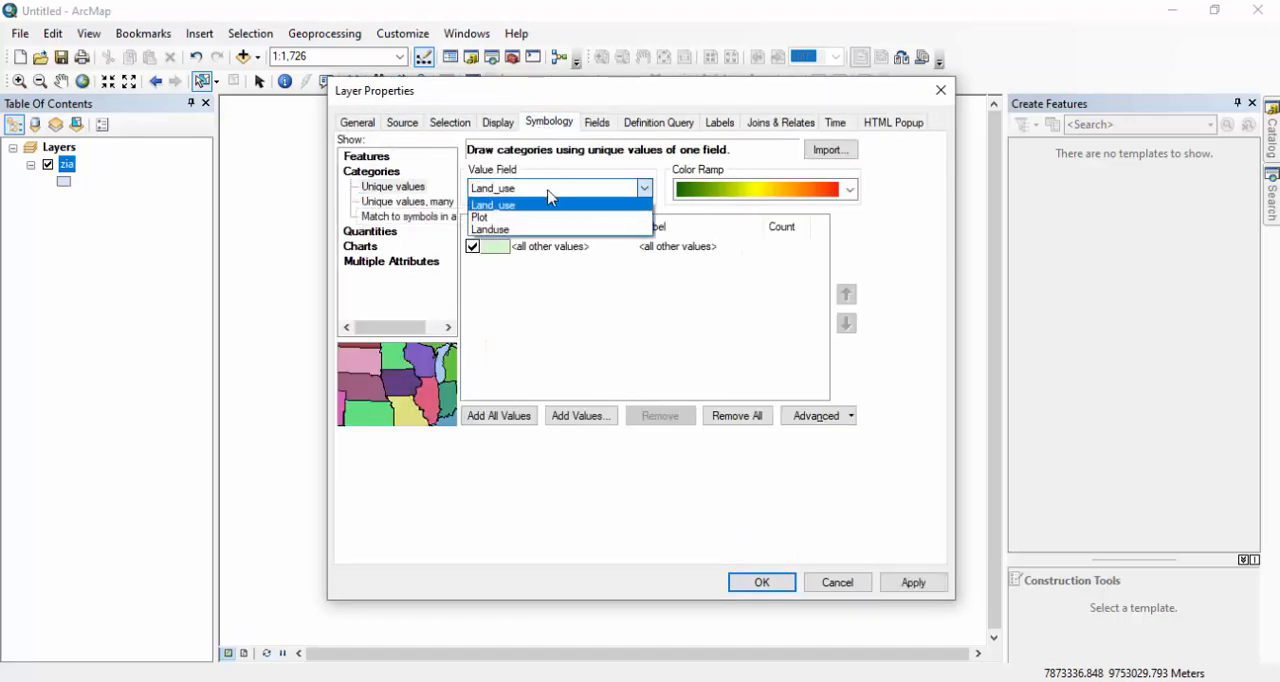
pyautogui.click(506, 229)
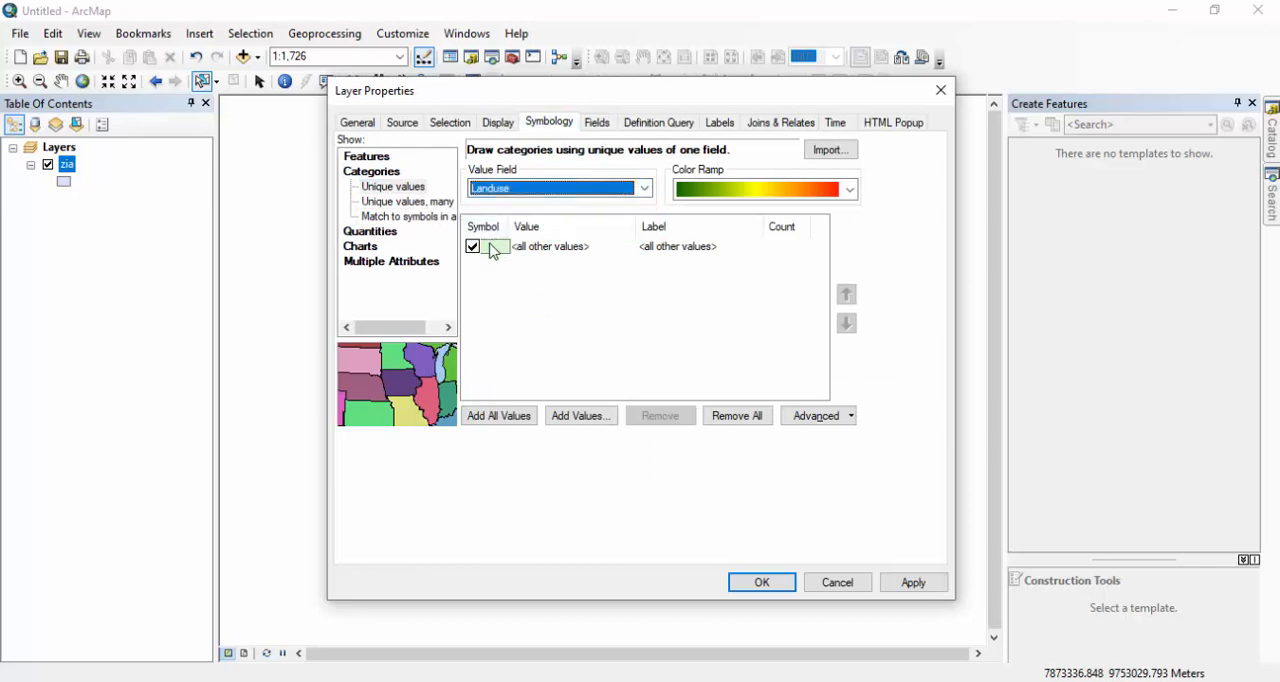
pyautogui.click(472, 246)
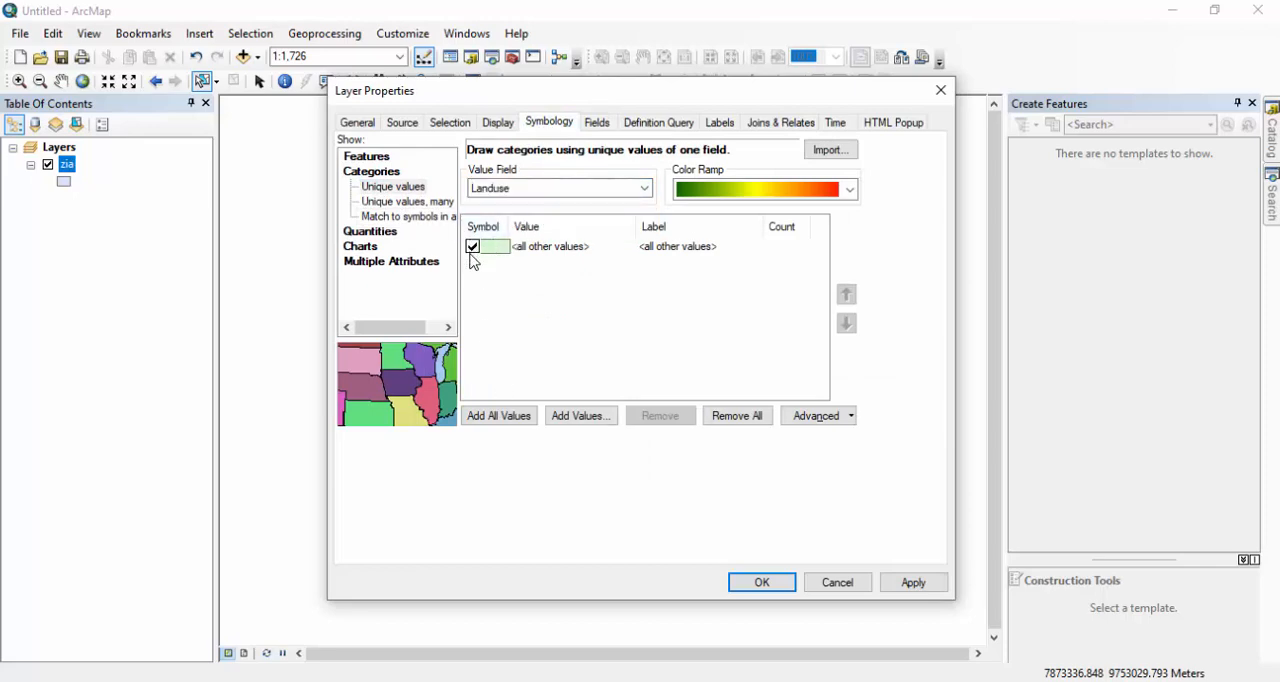
pyautogui.click(505, 416)
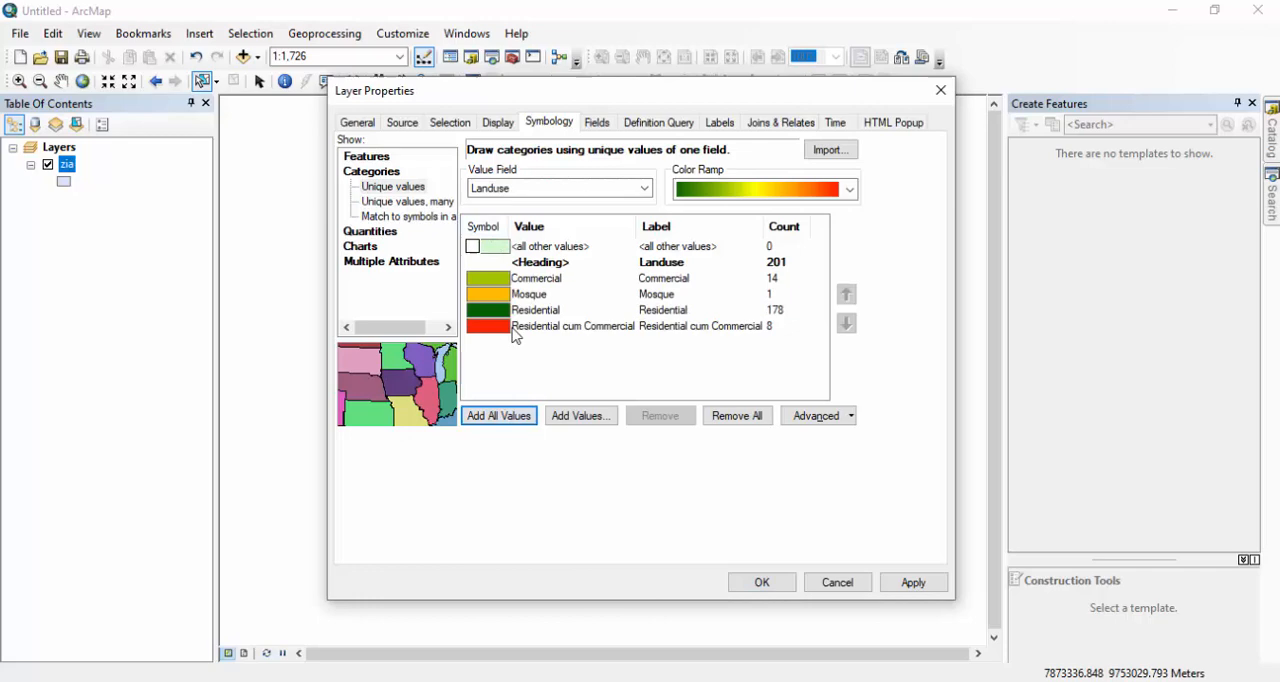
# Move Residential to the top of the Landuse categories and apply the symbology to the map.
pyautogui.click(680, 328)
pyautogui.click(636, 312)
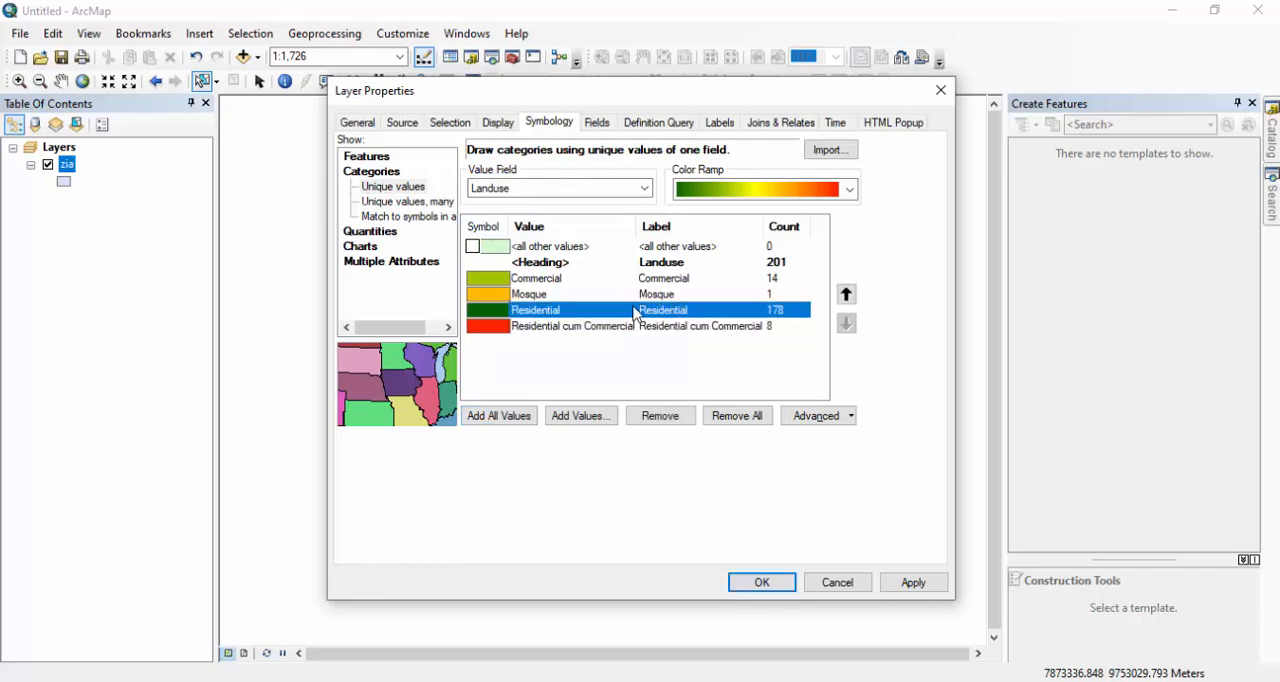
pyautogui.click(846, 295)
pyautogui.click(846, 295)
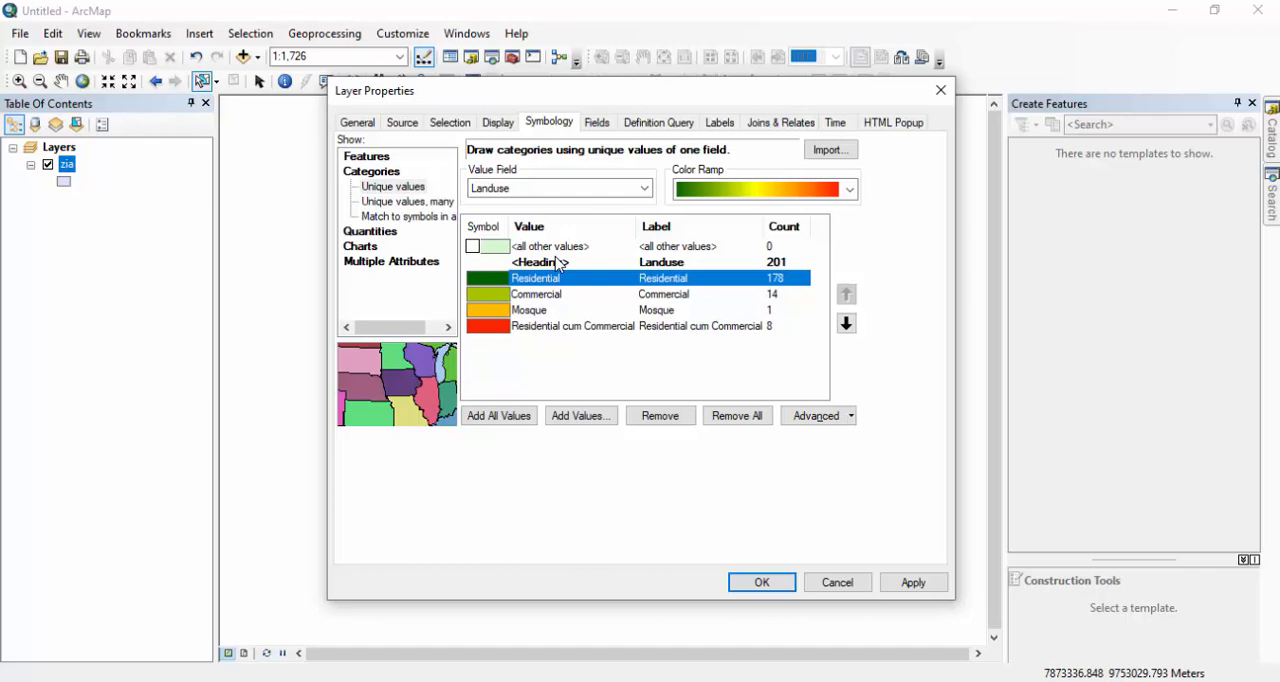
pyautogui.moveTo(620, 88); pyautogui.dragTo(280, 64)
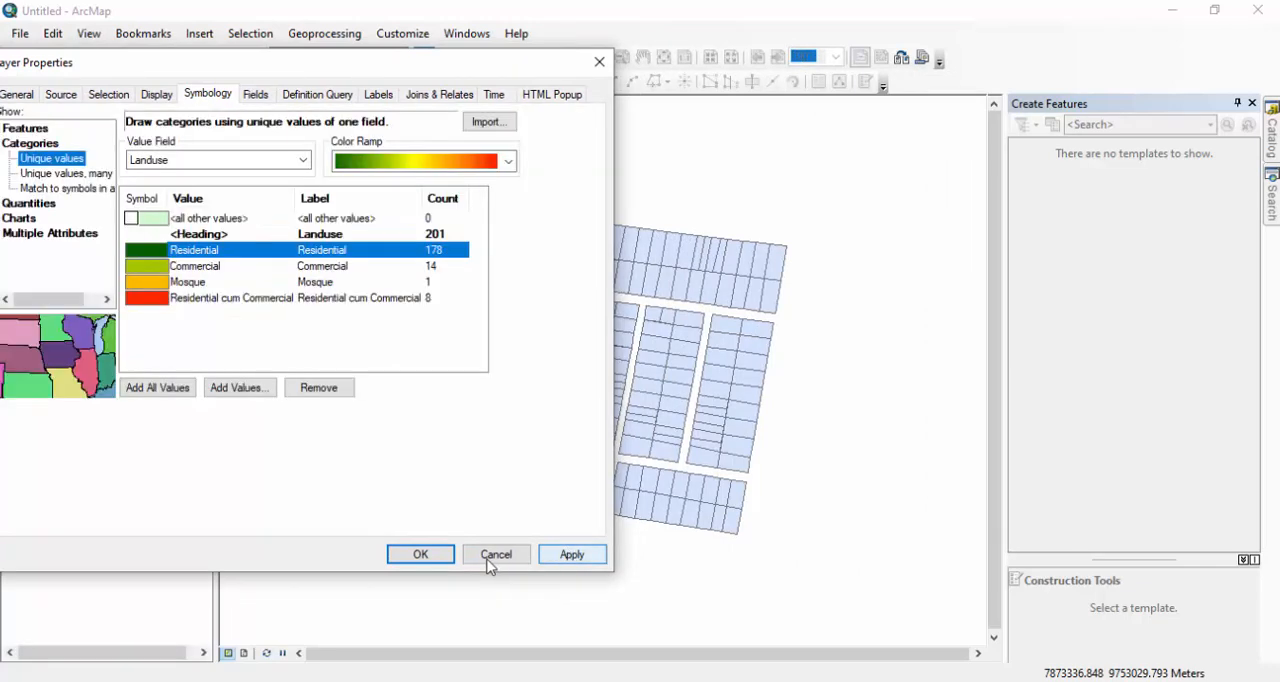
pyautogui.click(421, 556)
pyautogui.scroll(1, 440, 387)
pyautogui.scroll(-2, 456, 386)
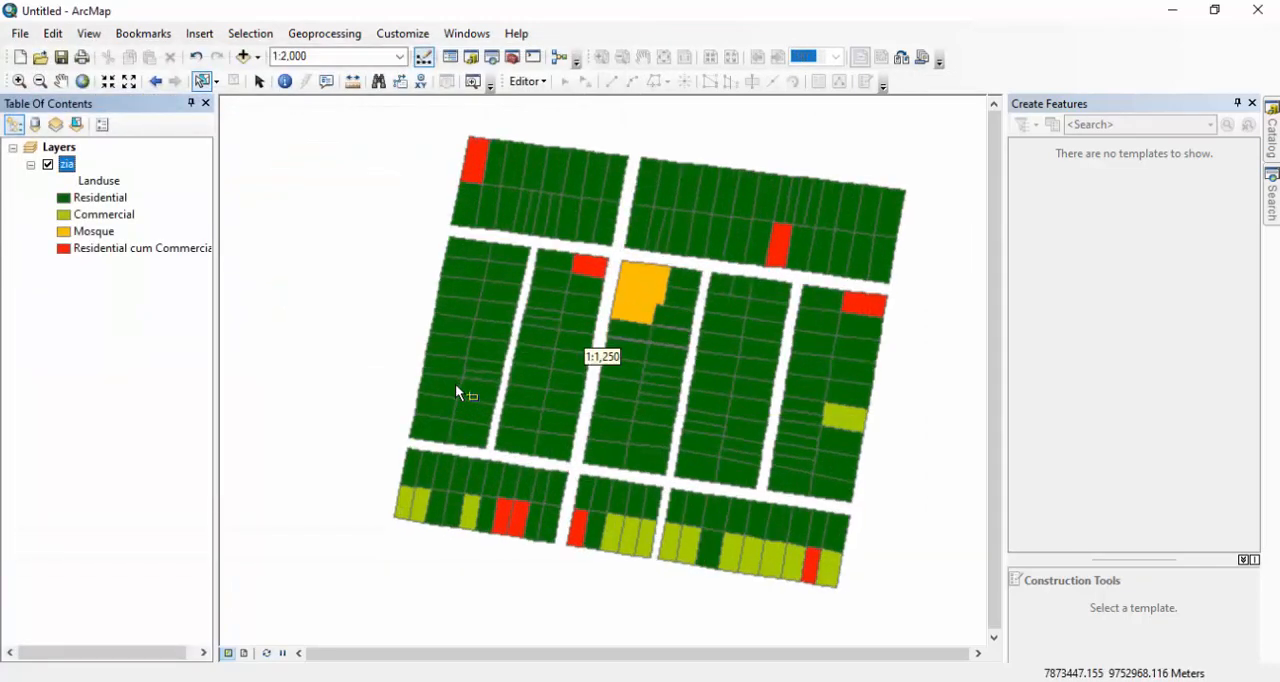